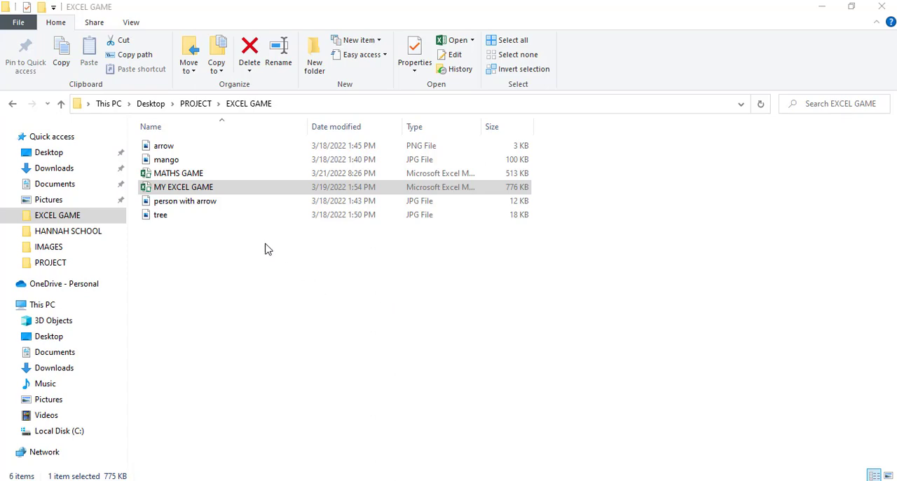
Open the MY EXCEL GAME workbook from the EXCEL GAME folder and set the game's speed to High.
left_click(237, 191)
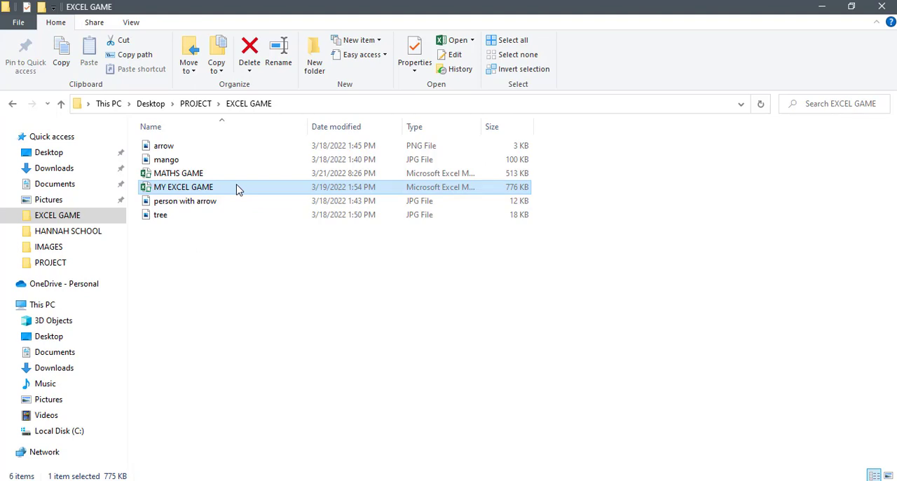
double_click(237, 189)
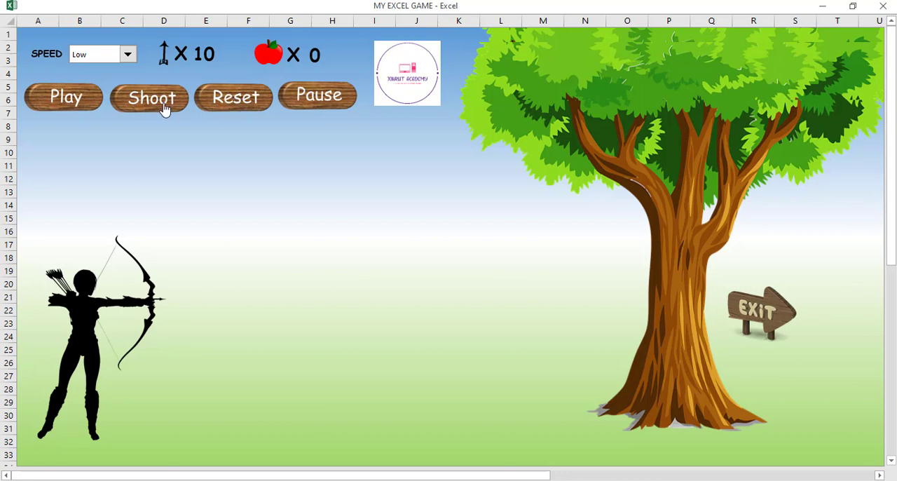
left_click(128, 55)
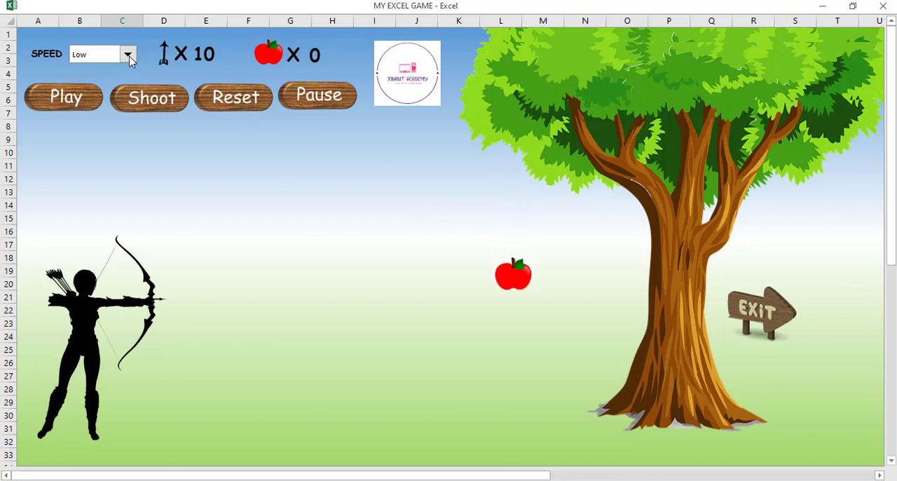
left_click(129, 57)
left_click(128, 56)
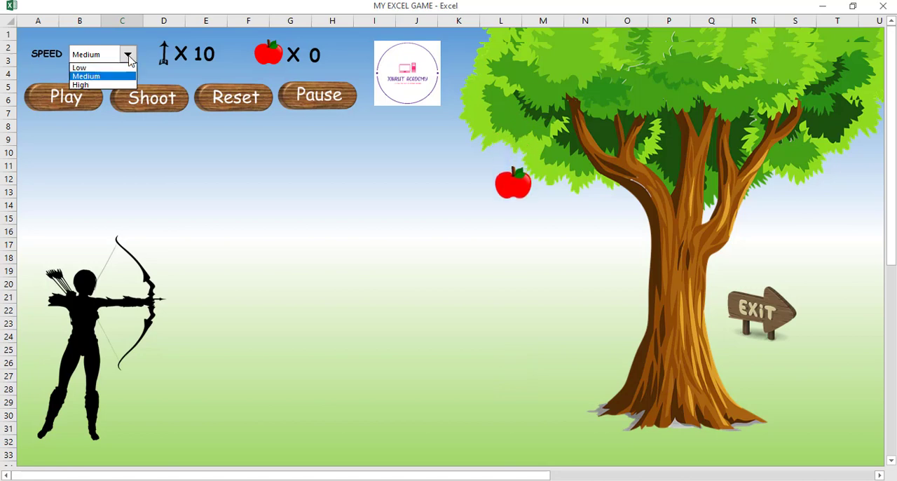
left_click(108, 85)
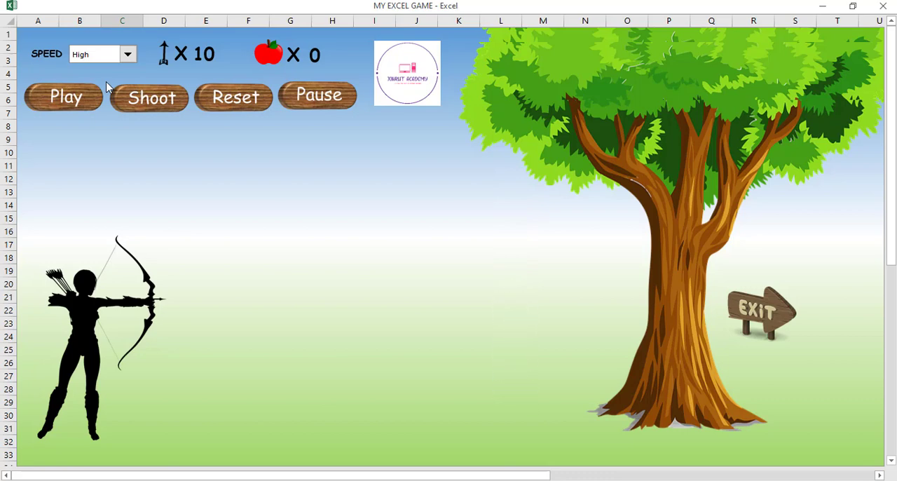
Shoot all ten arrows at the falling apples, dismissing each result message, and try one more shot without arrows.
left_click(154, 105)
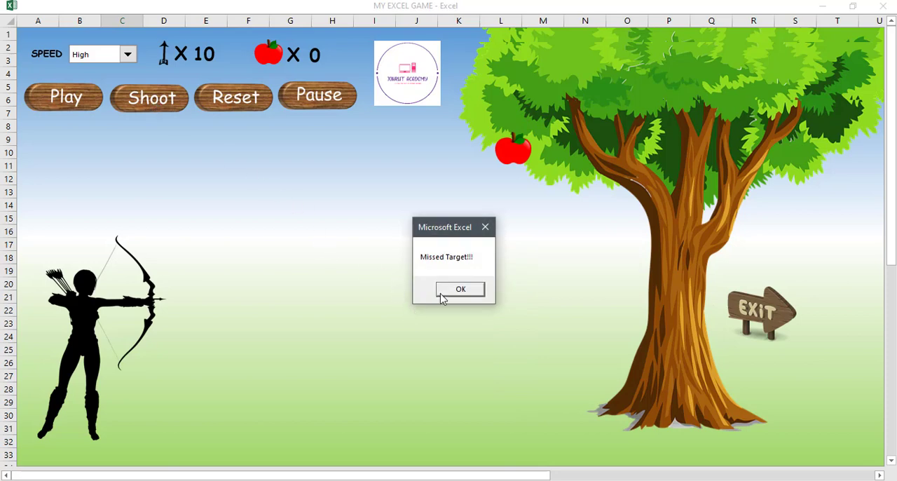
left_click(460, 289)
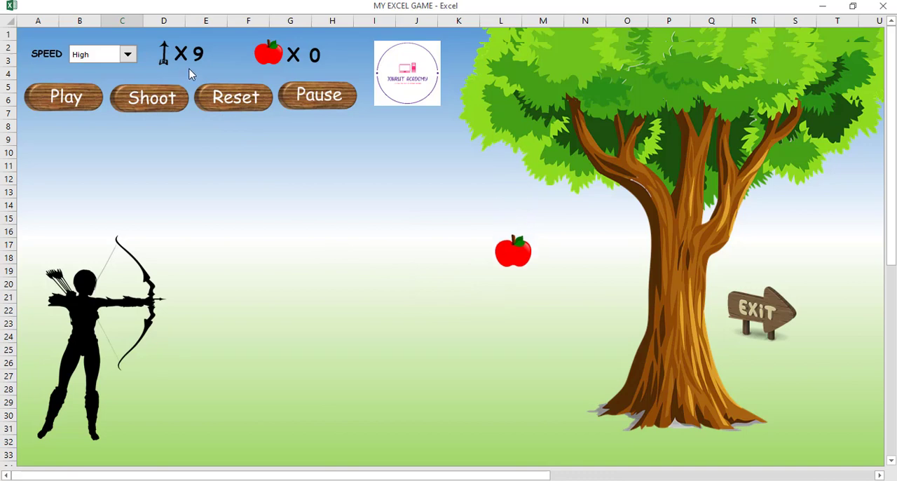
left_click(148, 99)
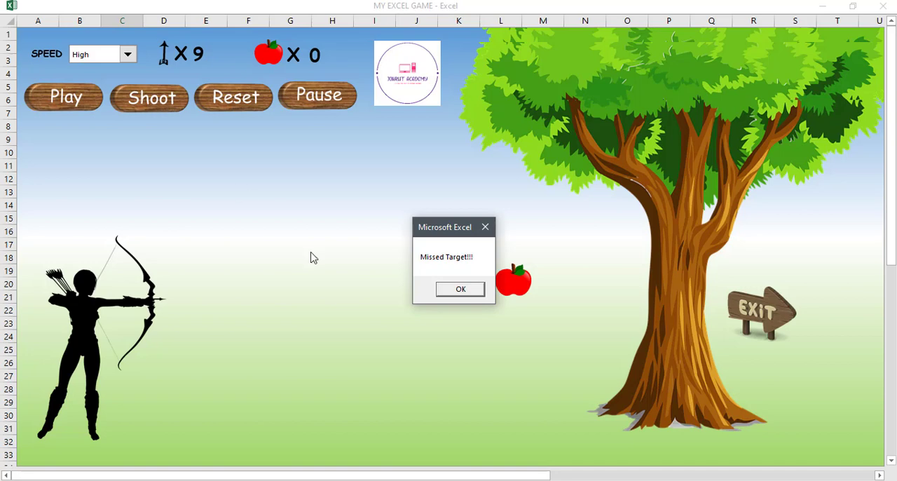
left_click(460, 290)
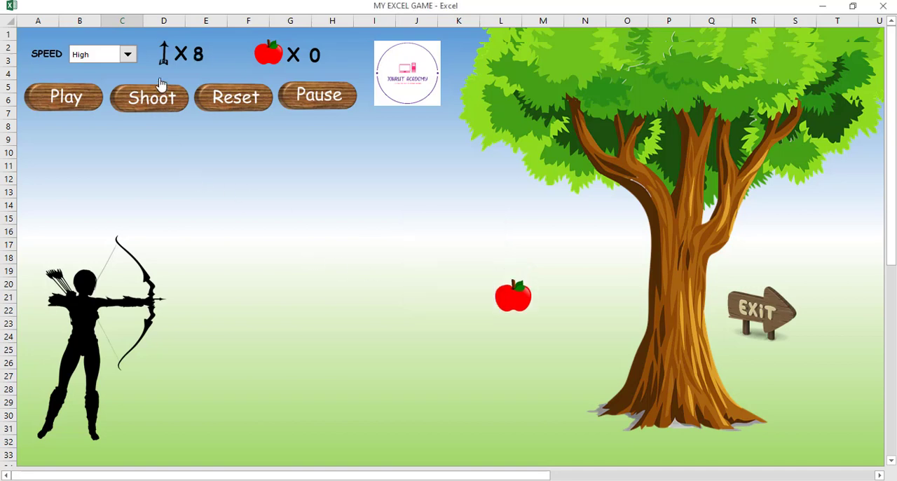
left_click(157, 101)
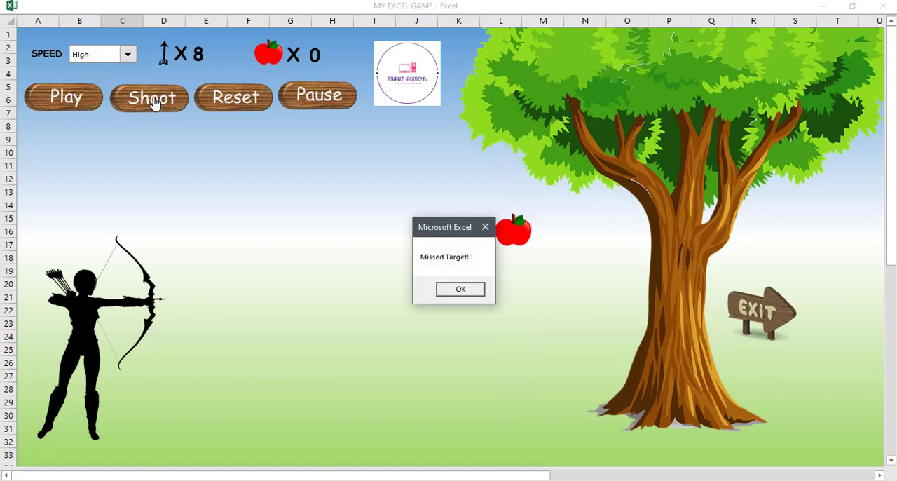
key("Return")
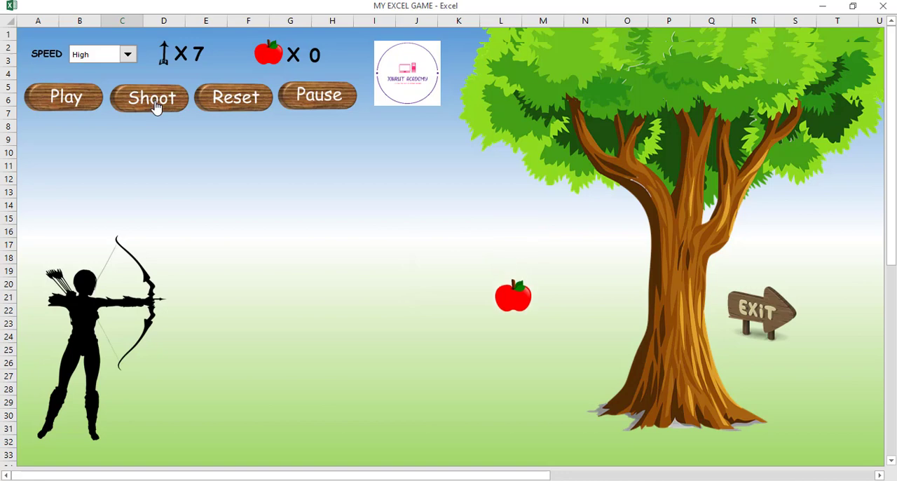
left_click(155, 105)
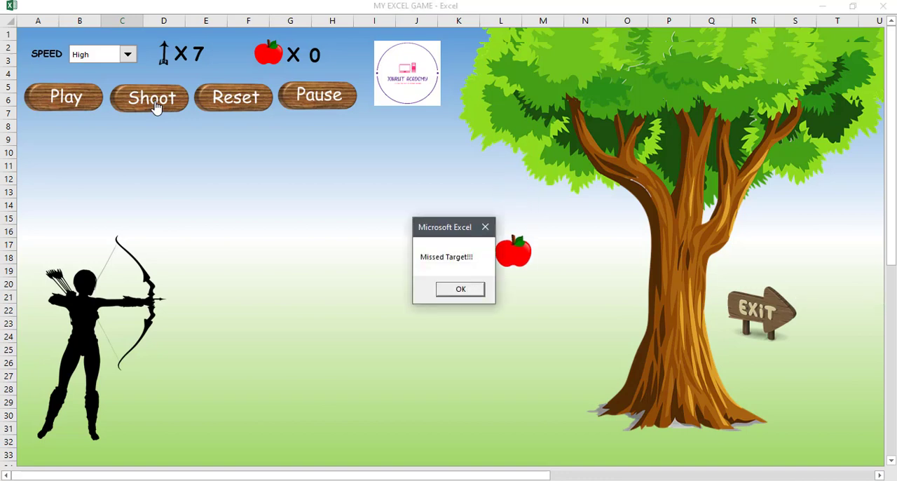
key("Return")
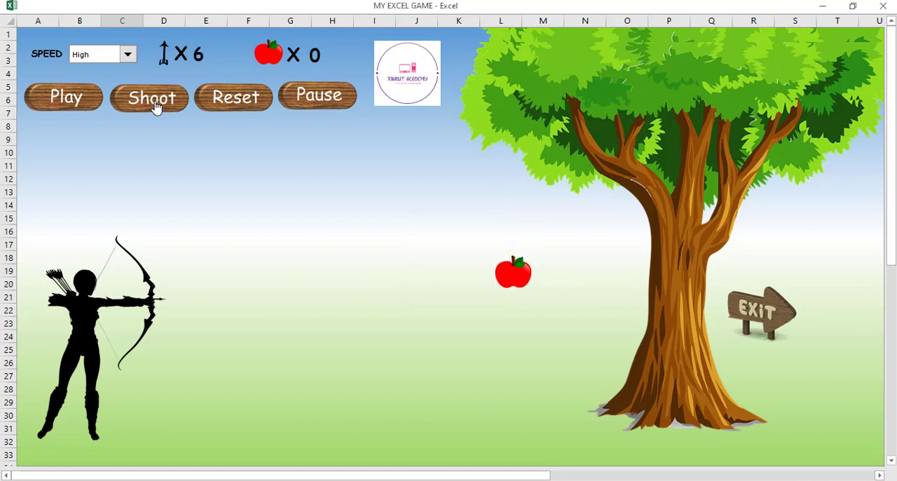
left_click(153, 105)
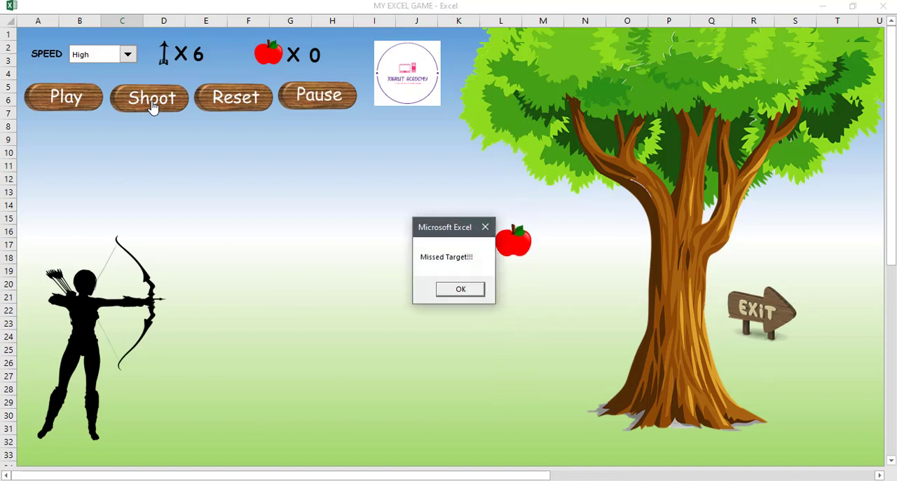
key("Return")
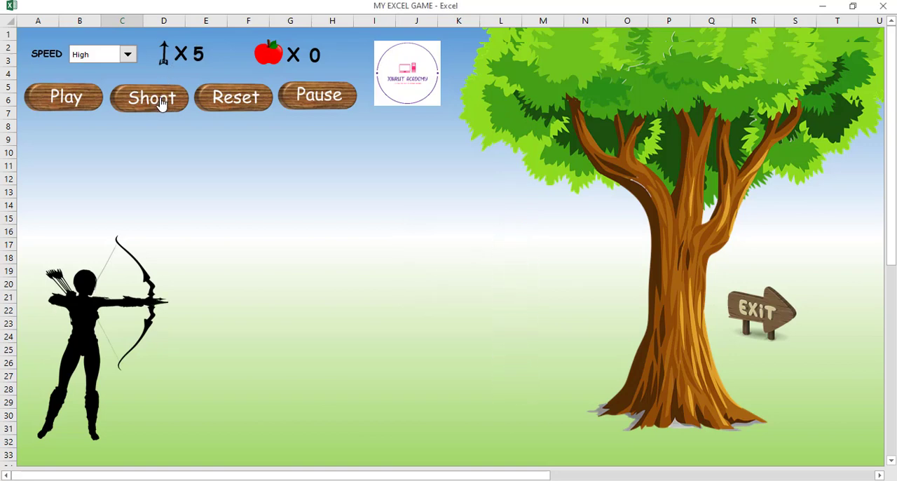
left_click(161, 102)
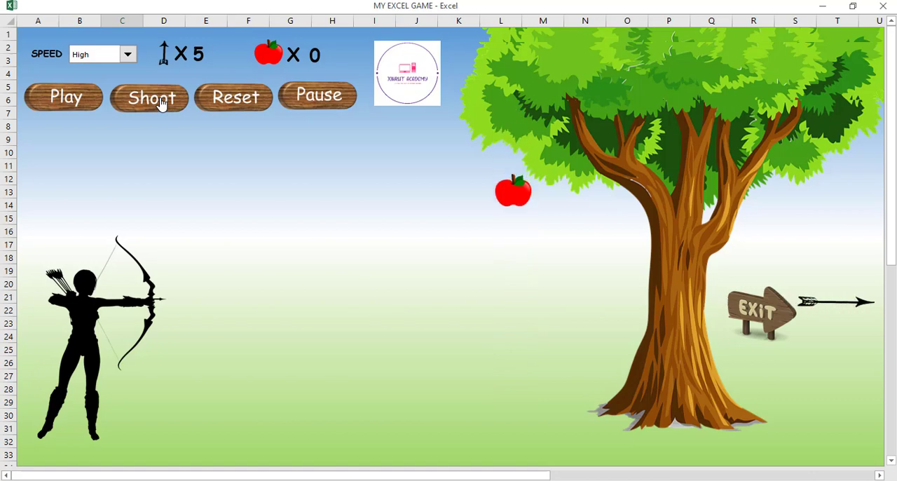
key("Return")
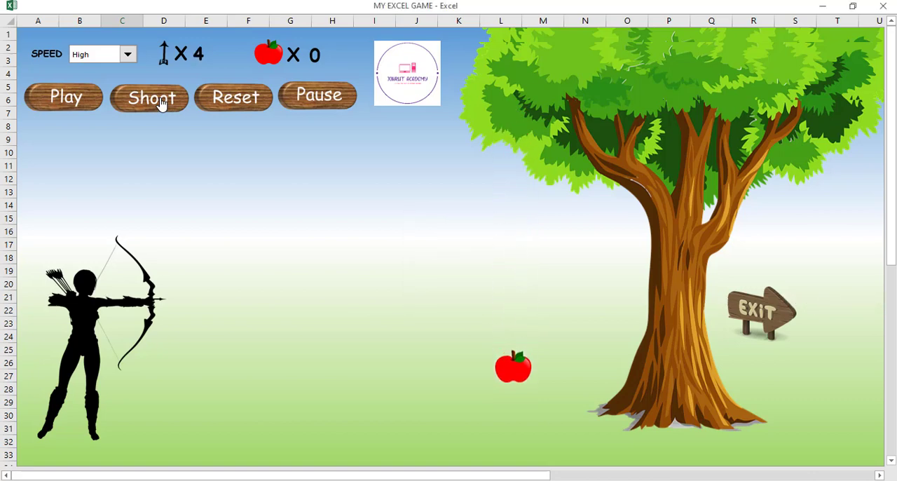
left_click(161, 102)
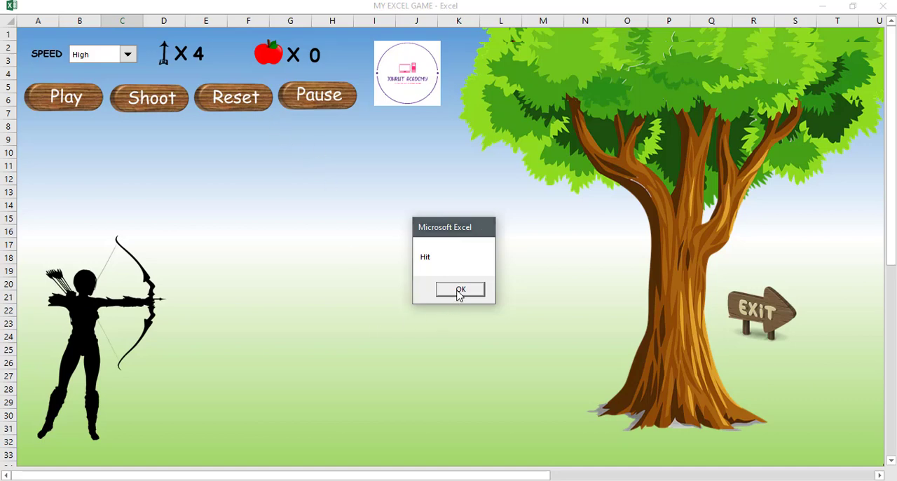
left_click(460, 291)
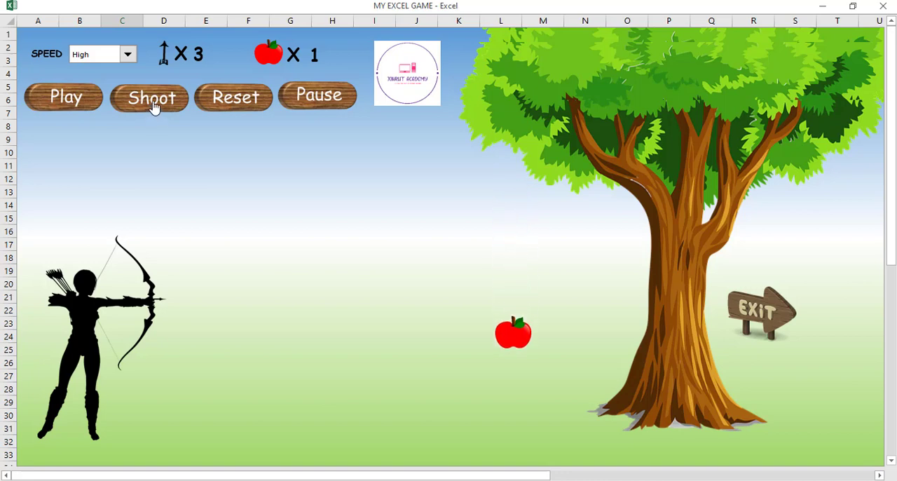
left_click(154, 107)
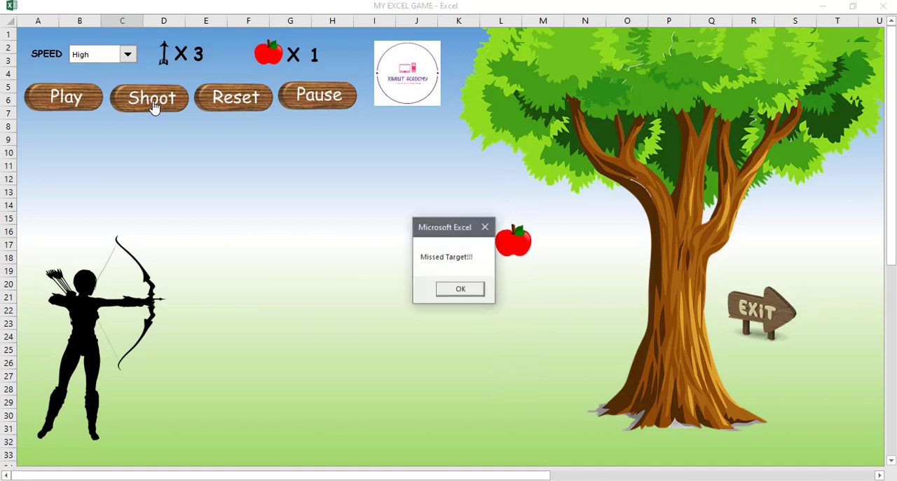
key("Return")
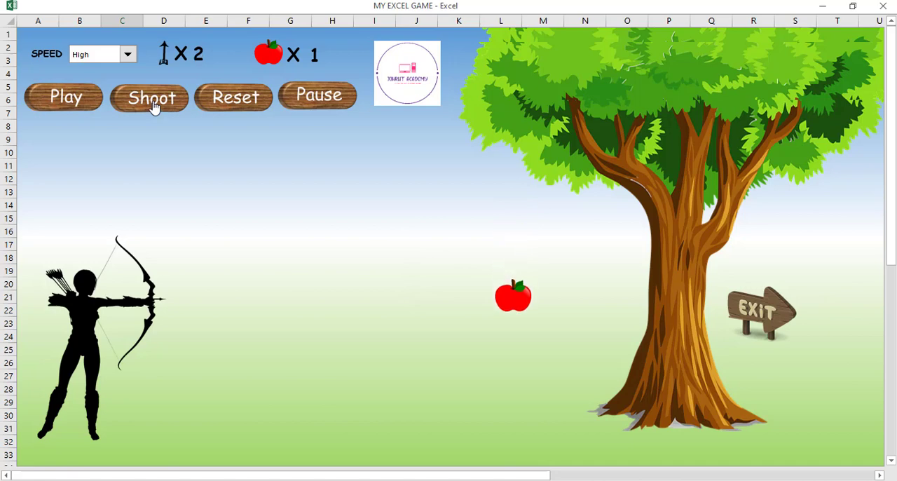
left_click(154, 105)
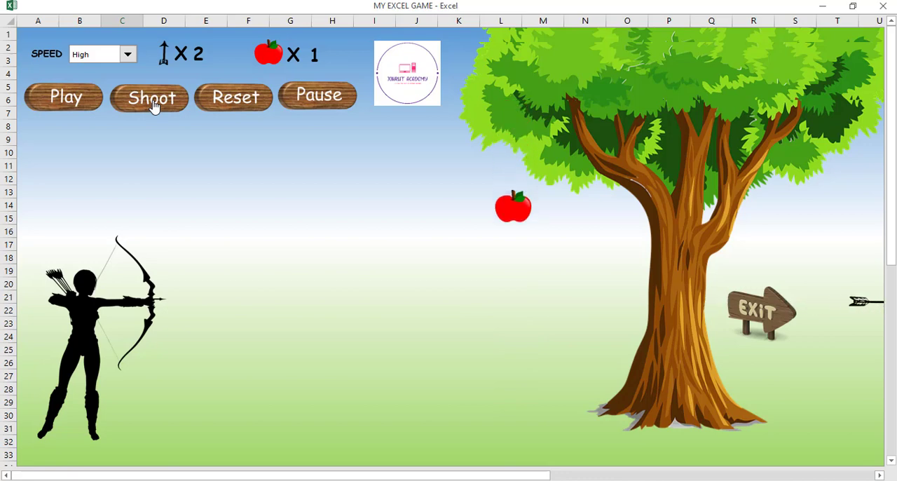
key("Return")
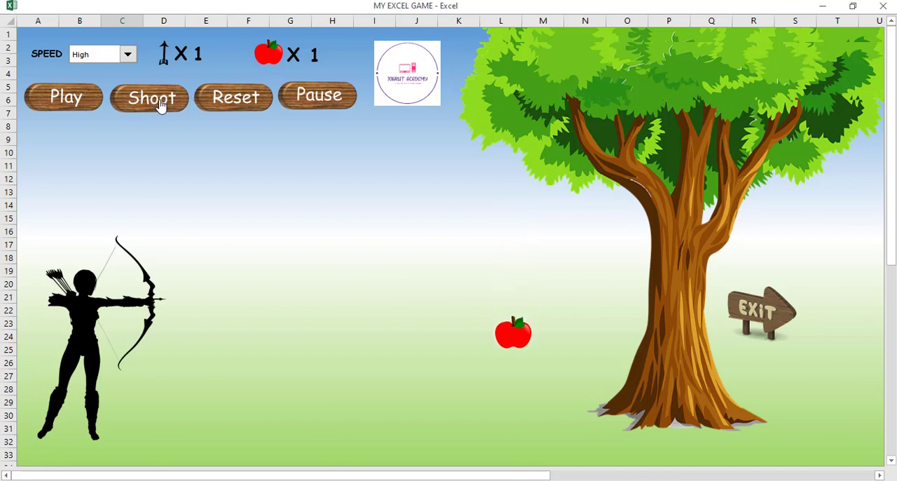
left_click(162, 104)
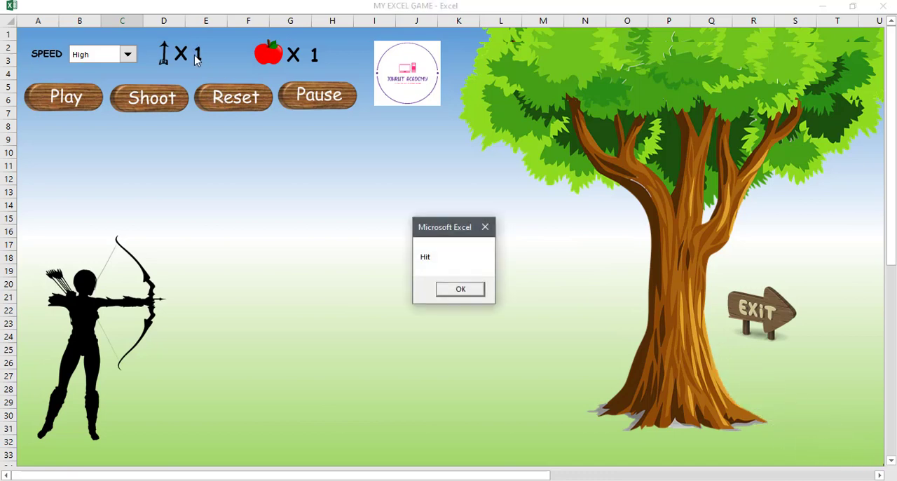
key("Return")
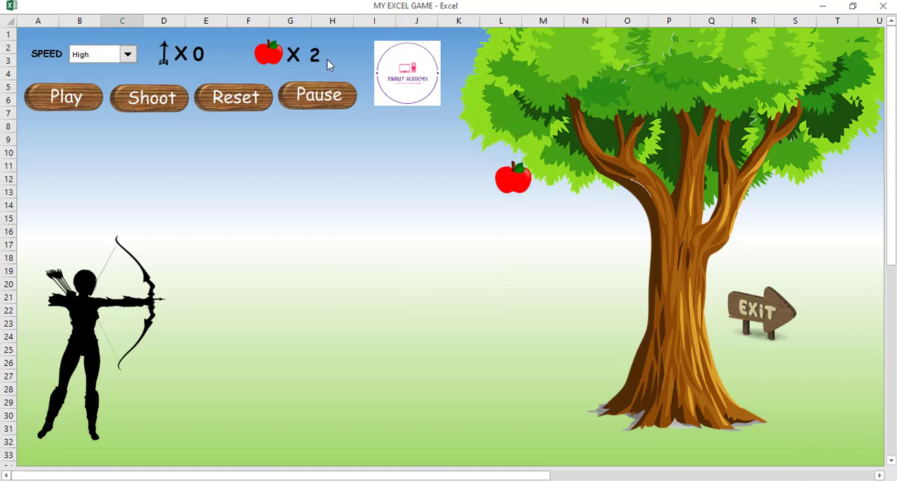
left_click(151, 99)
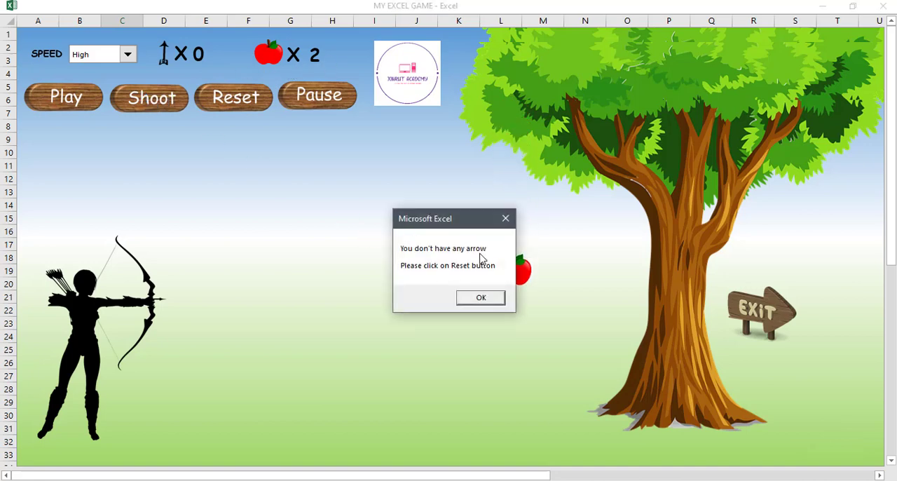
left_click(478, 300)
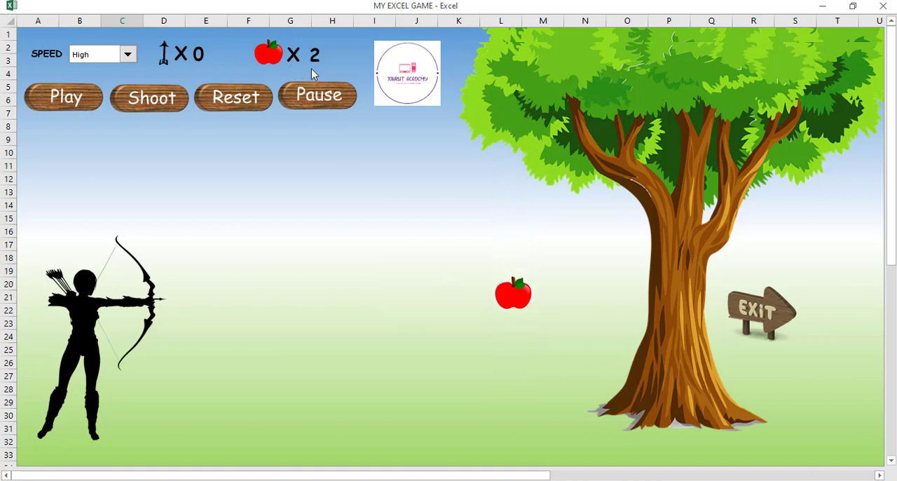
Reset the archery game and play a new round with one shot at the falling apple.
left_click(241, 101)
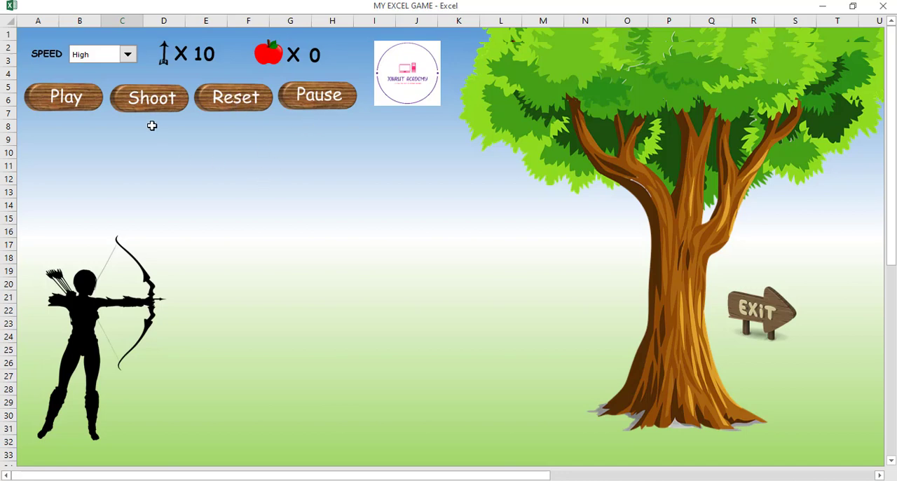
left_click(68, 100)
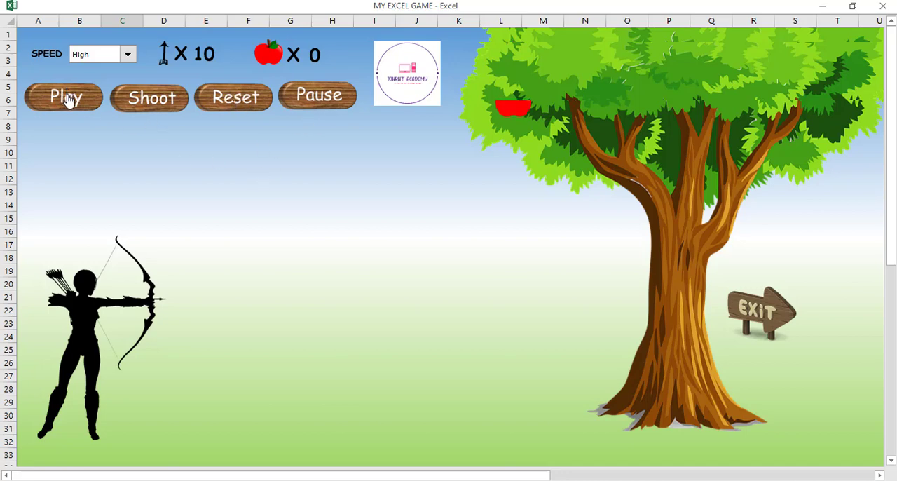
left_click(151, 105)
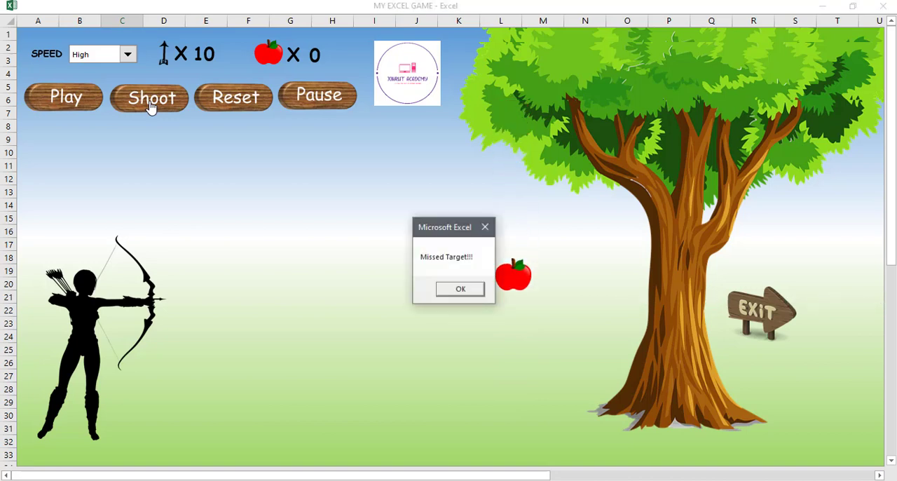
left_click(471, 295)
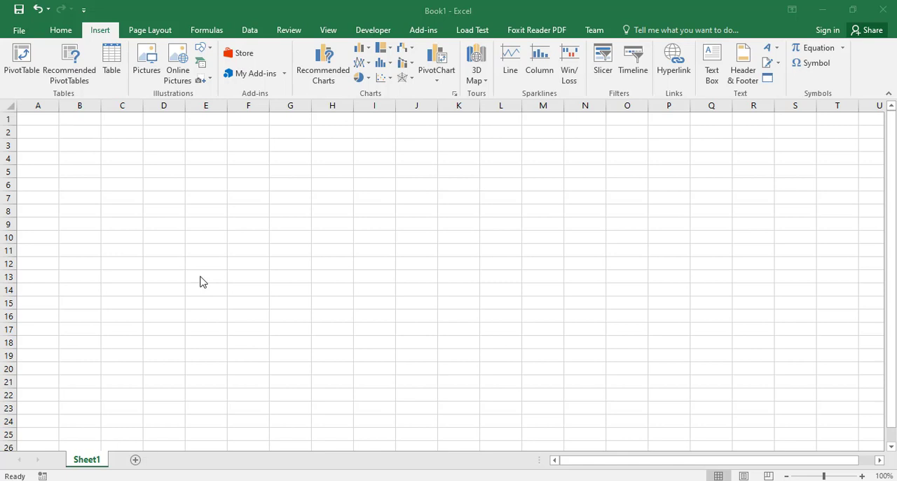
key("super")
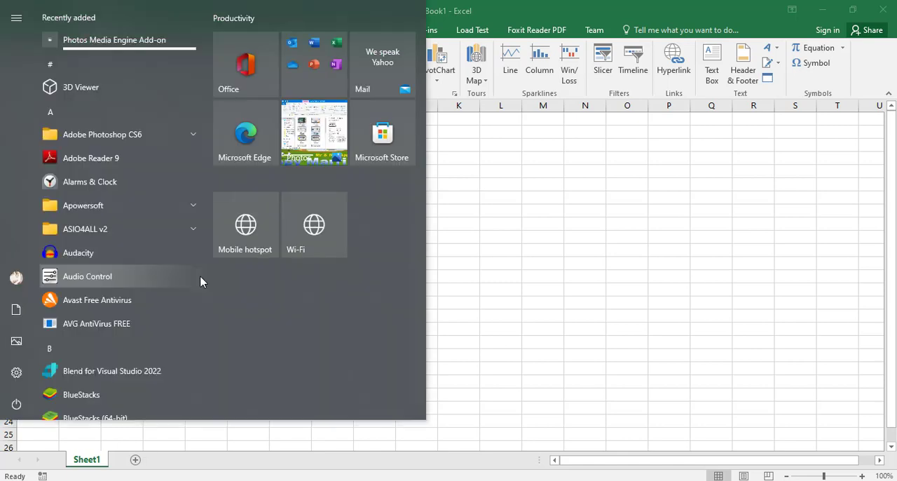
left_click(535, 213)
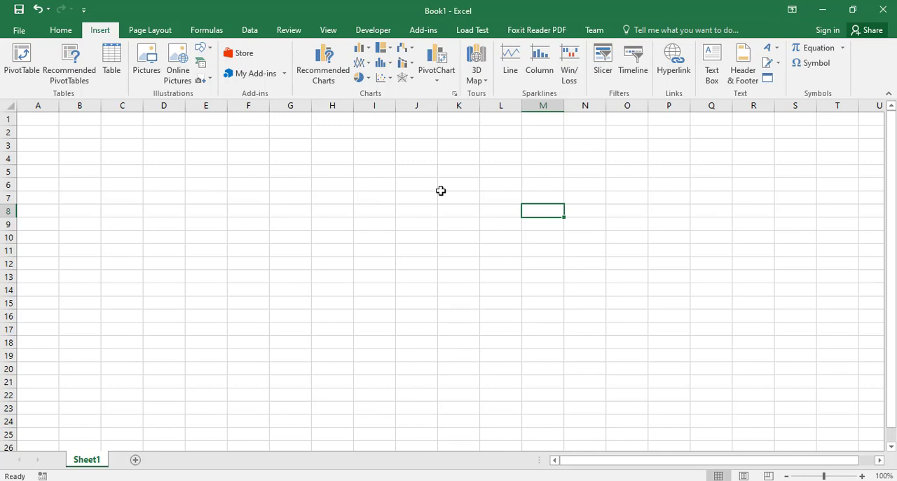
Save the blank workbook in the EXCEL GAME folder as BOW AND ARROW, in Excel Macro-Enabled Workbook format.
key("ctrl+s")
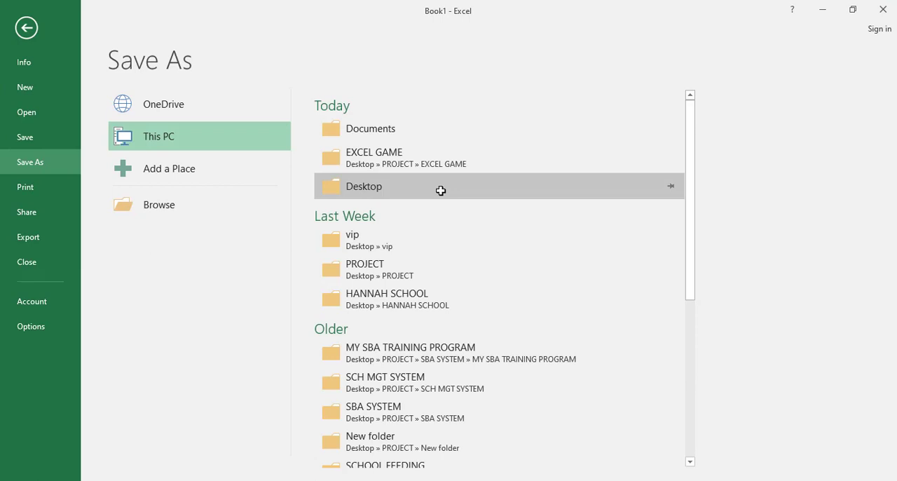
left_click(394, 166)
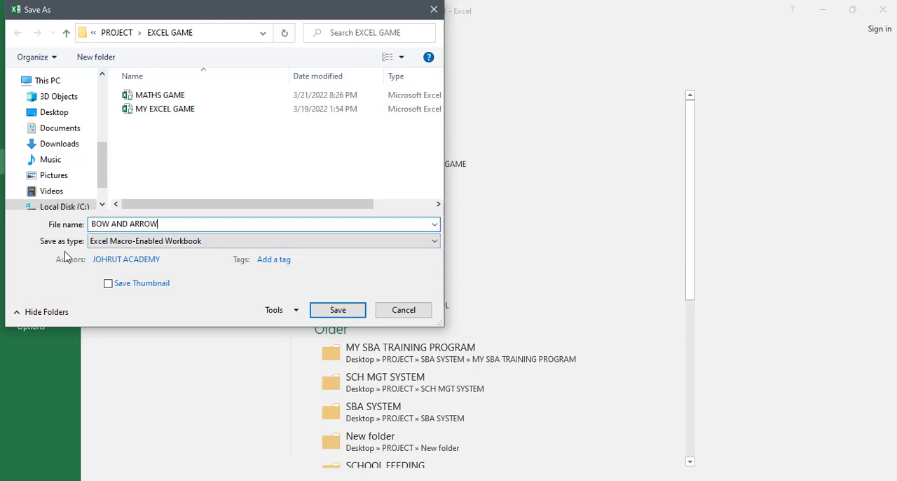
left_click(435, 242)
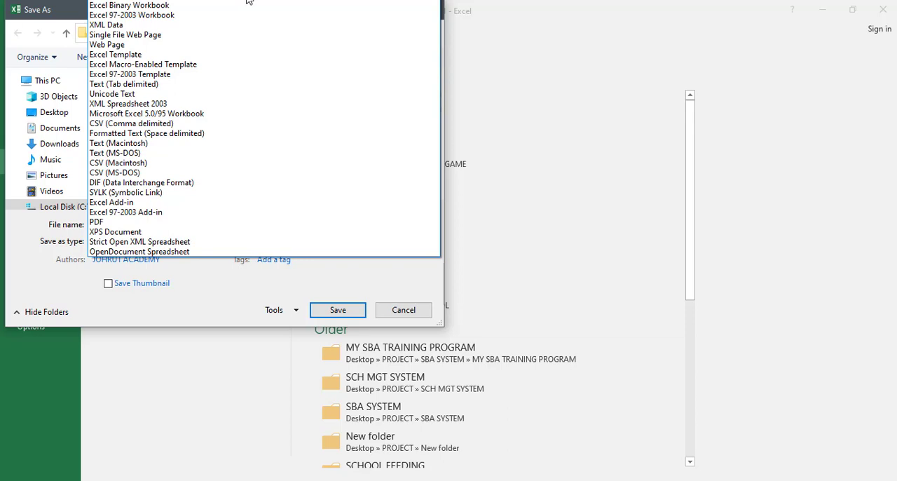
left_click(247, 1)
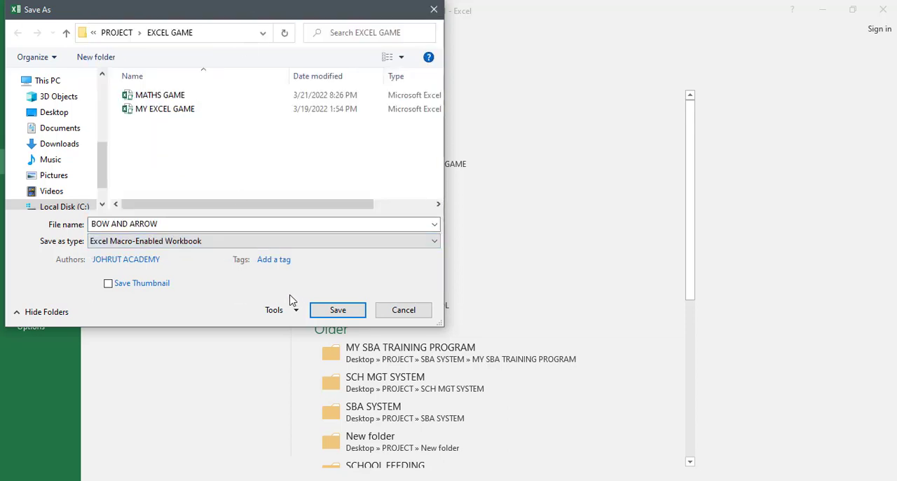
left_click(331, 313)
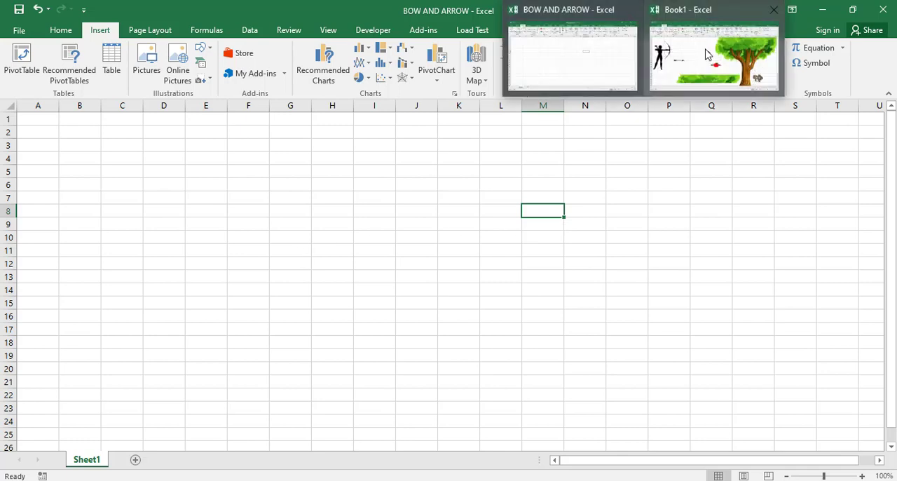
Copy all the game pictures from Book1 (tree, both apples, archer, arrow, foliage strip, exit sign) into BOW AND ARROW, placing the archer over columns A to D.
left_click(708, 54)
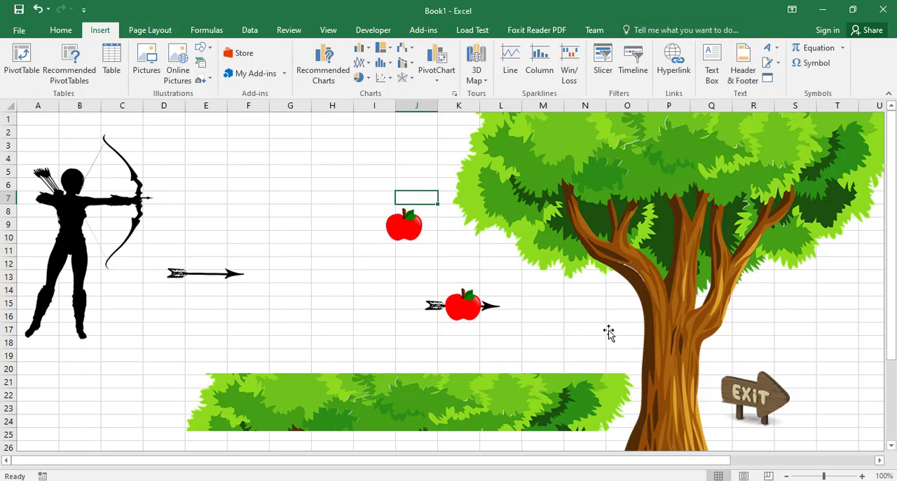
left_click(591, 229)
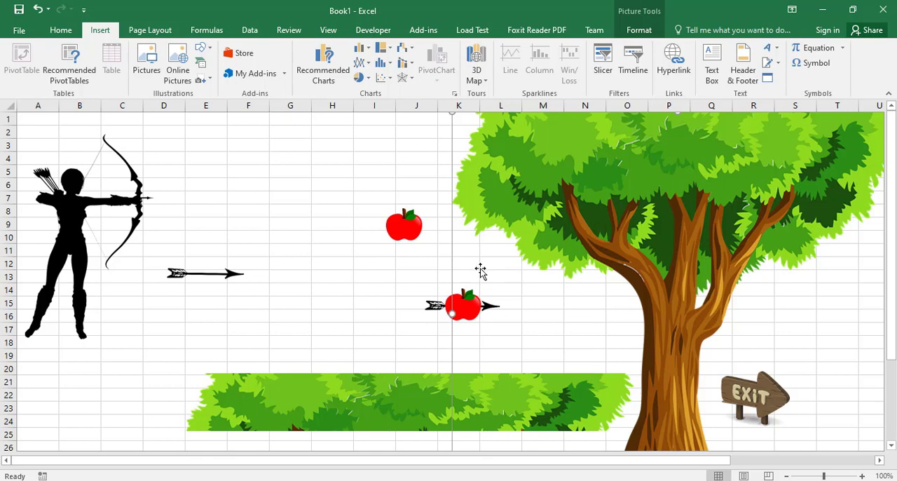
left_click(457, 305)
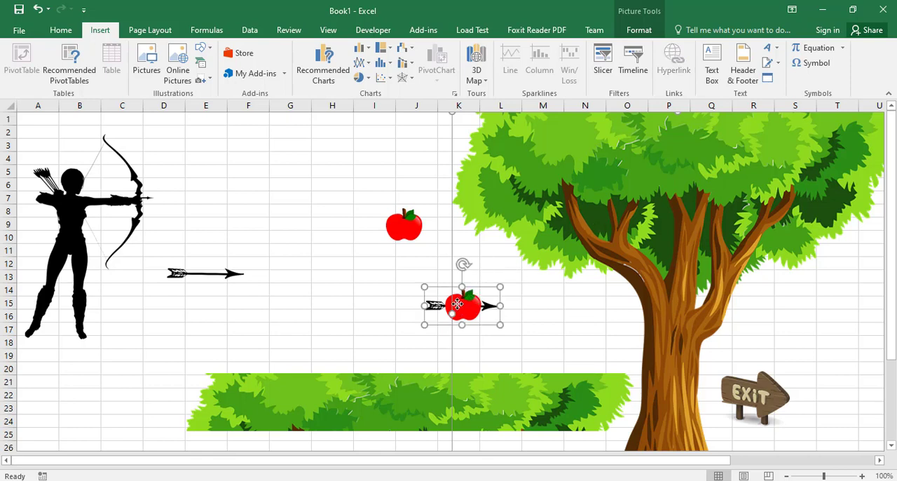
left_click(397, 240, "ctrl")
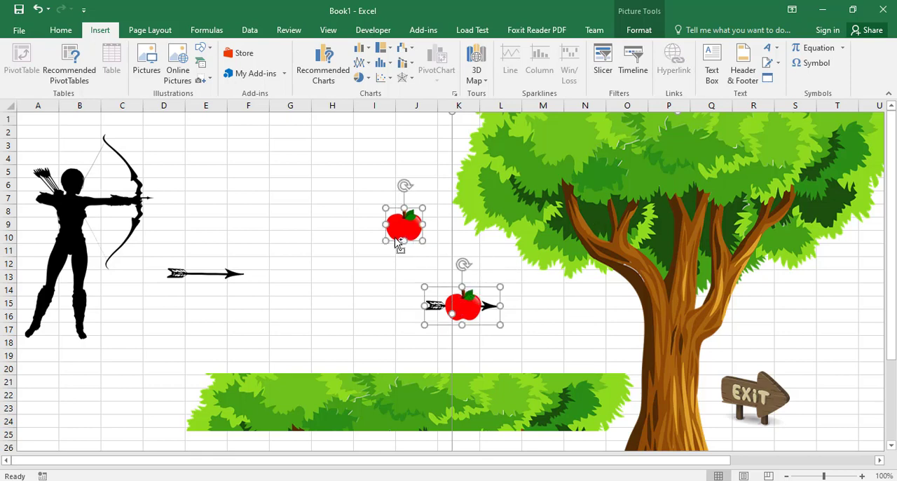
left_click(59, 261, "ctrl")
left_click(190, 280, "ctrl")
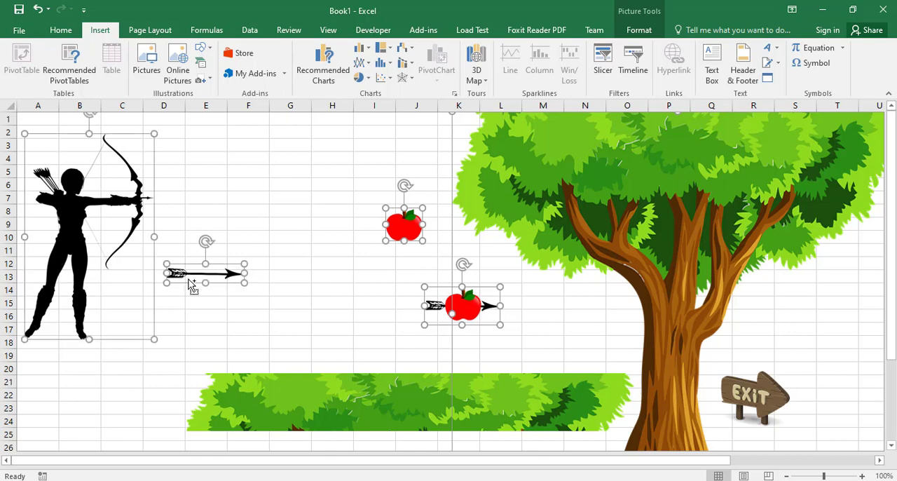
left_click(327, 397, "ctrl")
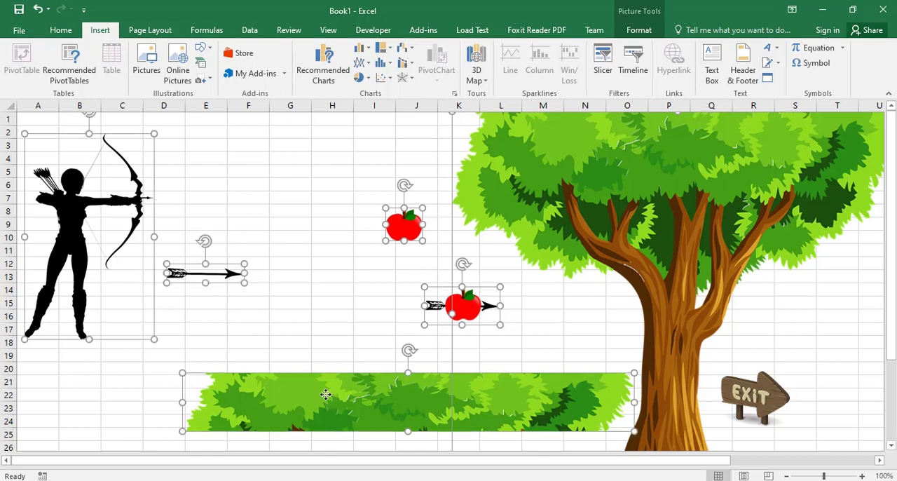
left_click(747, 392, "ctrl")
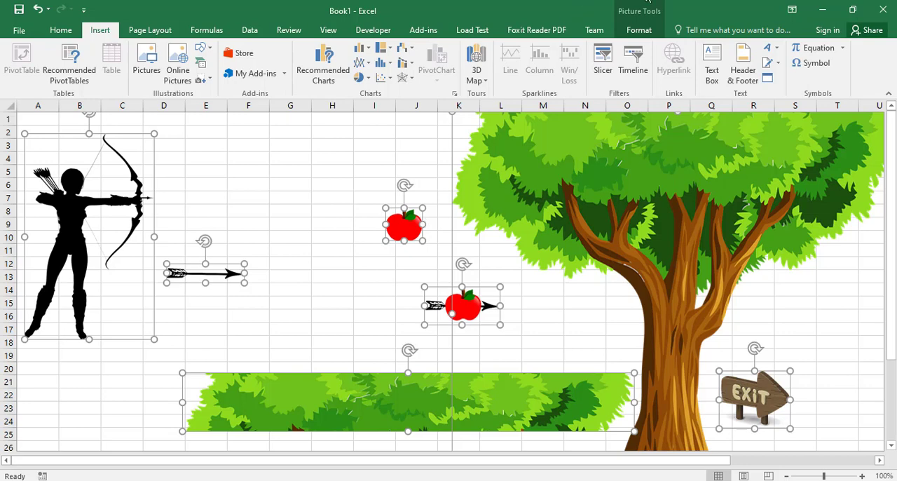
mouse_move(649, 4)
left_click(607, 63)
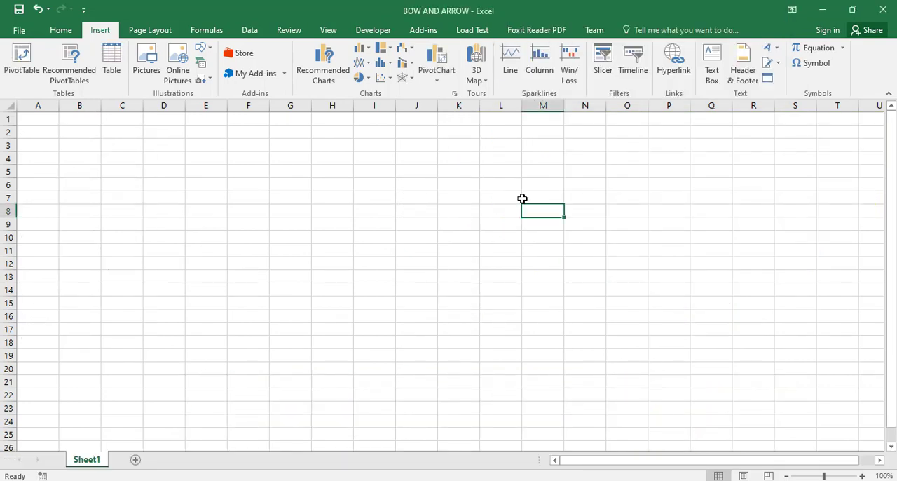
key("ctrl+v")
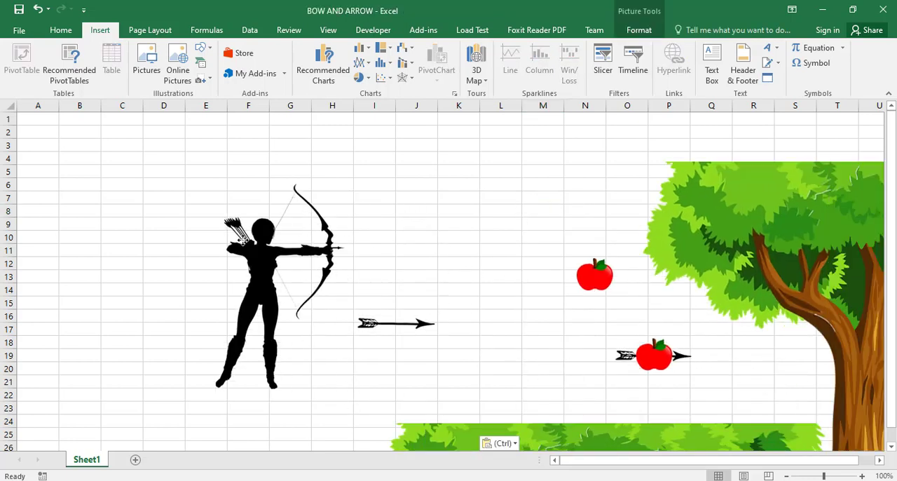
left_click_drag(242, 238, 53, 199)
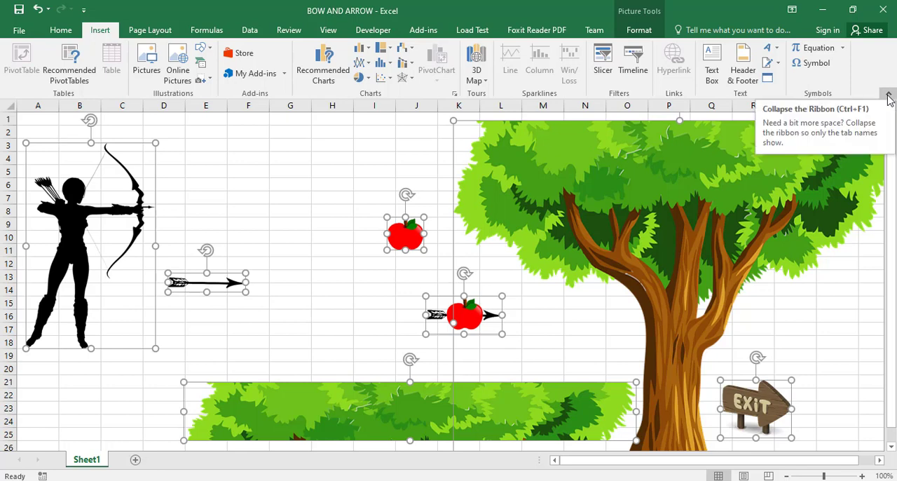
Auto-hide the ribbon to enlarge the sheet area and shift all the pasted pictures slightly up.
left_click(889, 96)
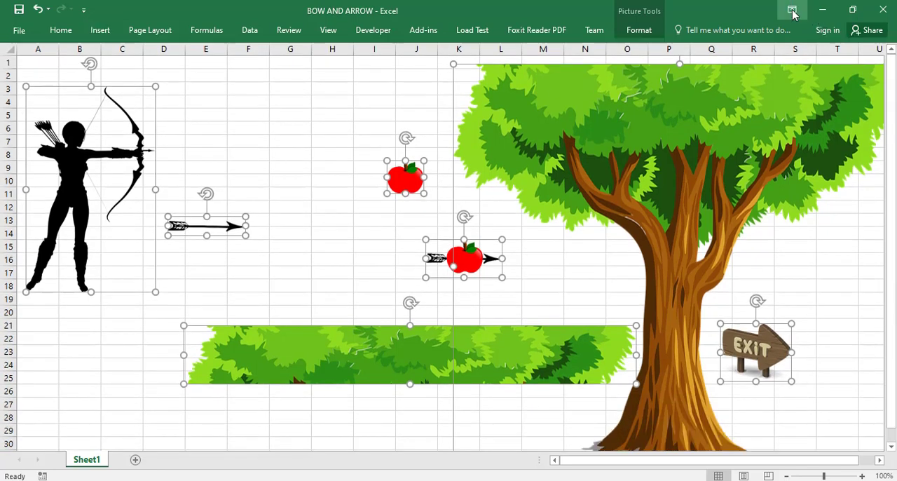
left_click(792, 9)
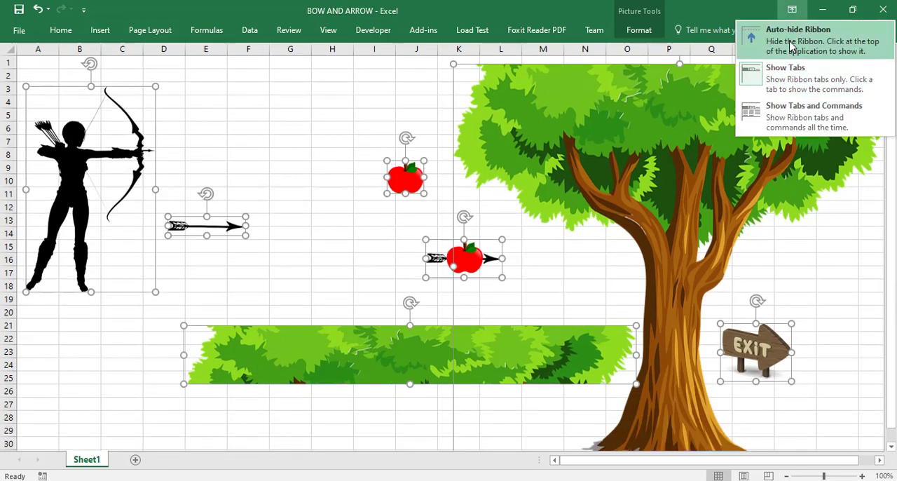
left_click(791, 46)
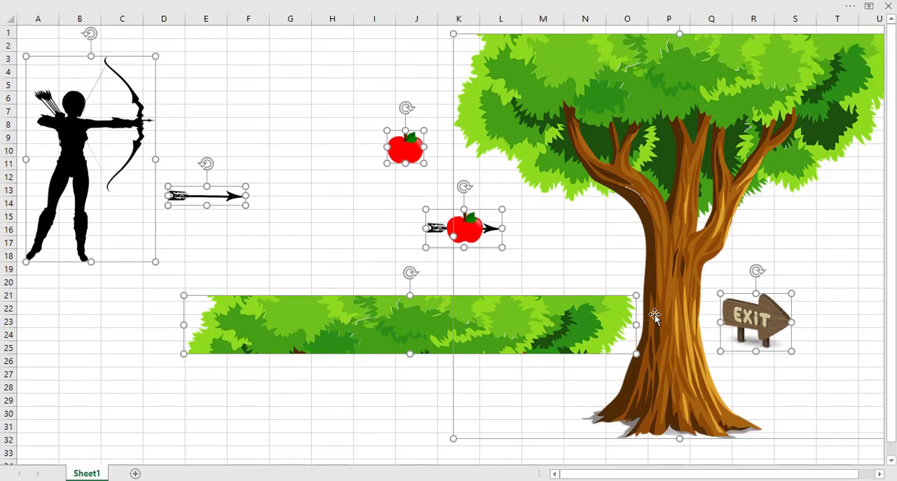
left_click_drag(664, 256, 664, 245)
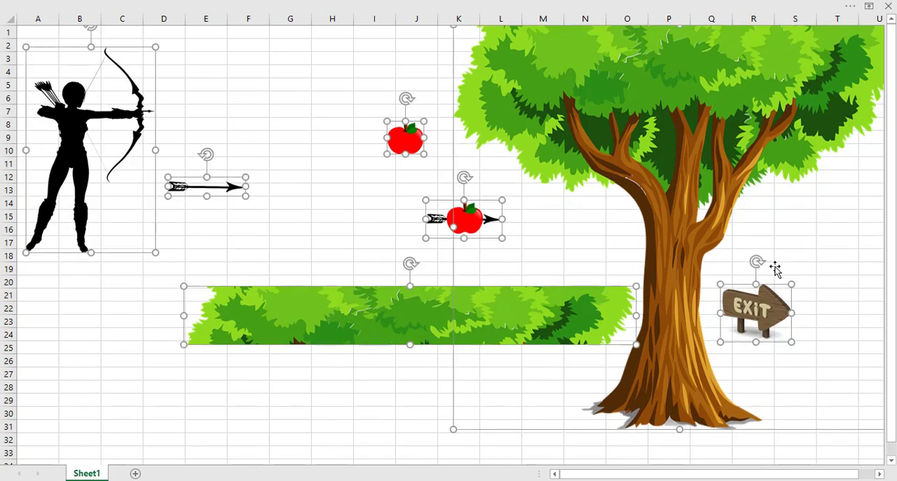
left_click(348, 213)
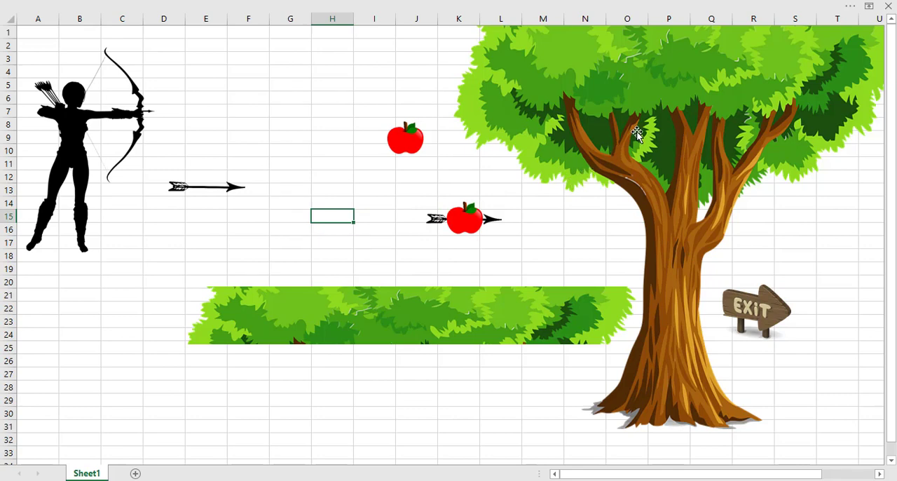
Move the exit sign to columns R–S around rows 24–28 and the foliage strip across the tree trunk at rows 17–21.
left_click(741, 326)
right_click(755, 335)
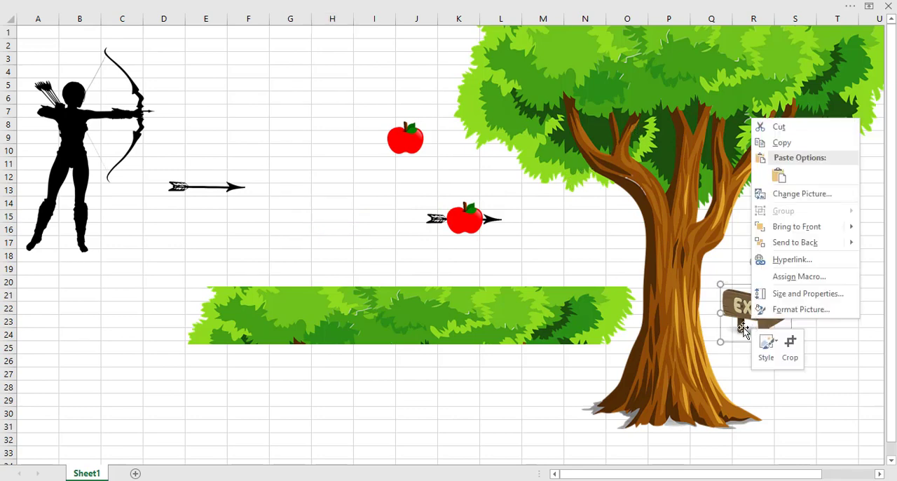
left_click(743, 328)
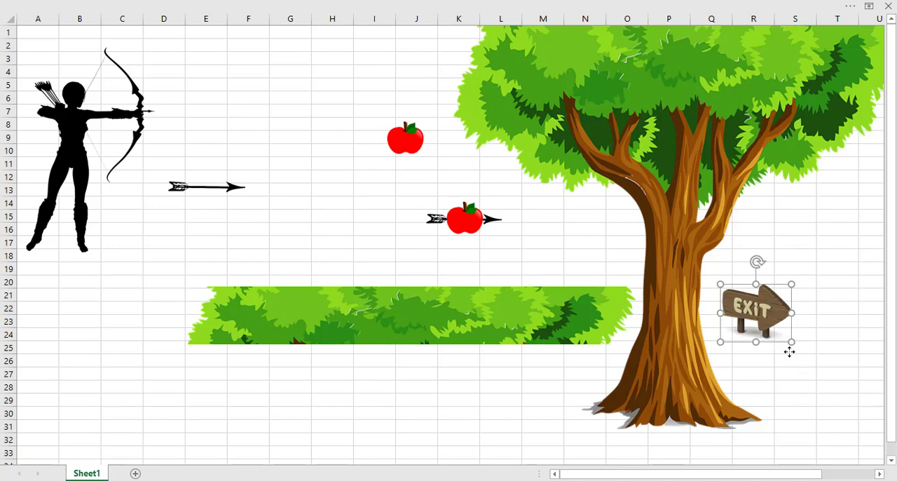
left_click_drag(749, 337, 790, 374)
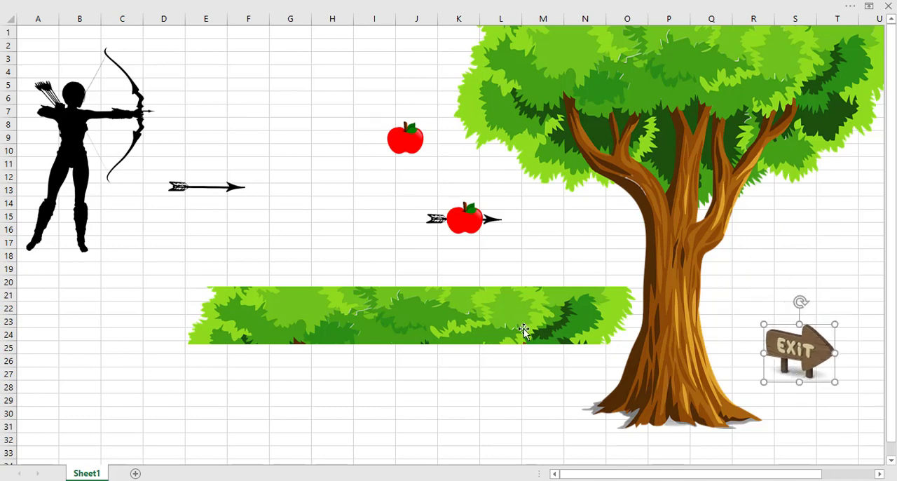
left_click_drag(479, 330, 762, 277)
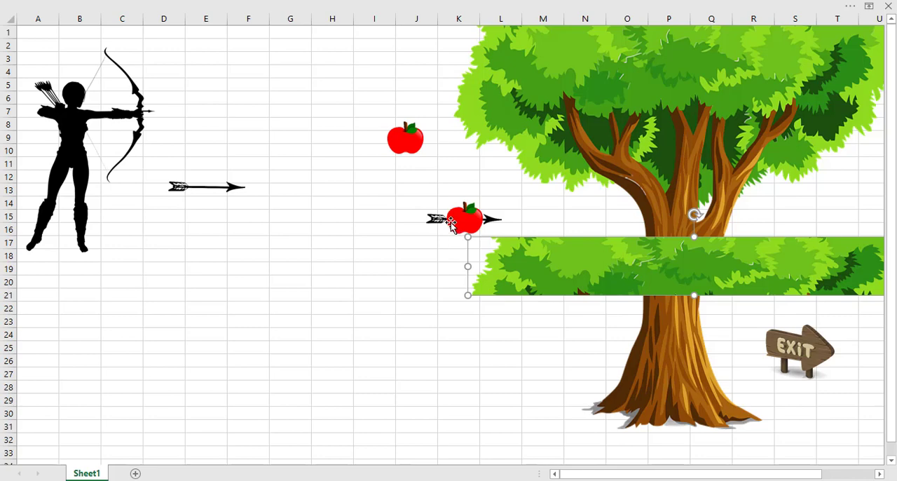
Arrange the pierced apple below the tree, the whole apple on the foliage around M4, and the archer over columns A–D, rows 17–33.
left_click_drag(452, 223, 553, 441)
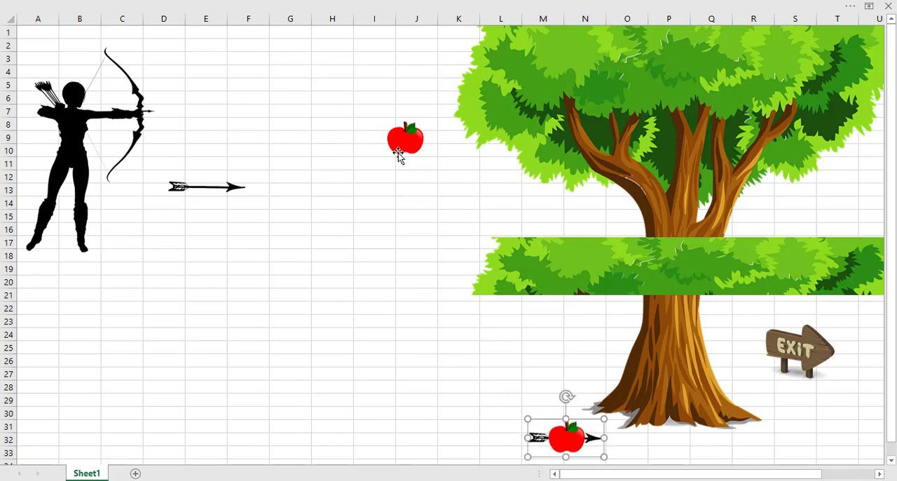
left_click_drag(399, 150, 537, 87)
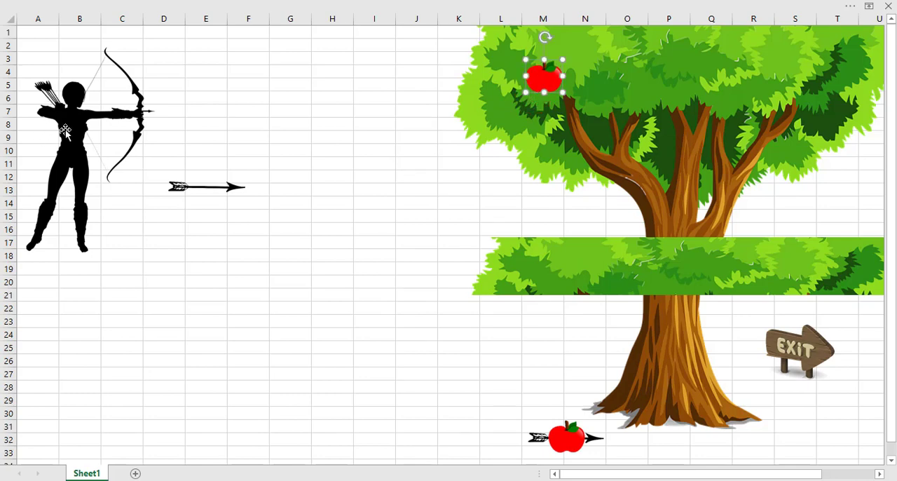
left_click_drag(65, 132, 67, 327)
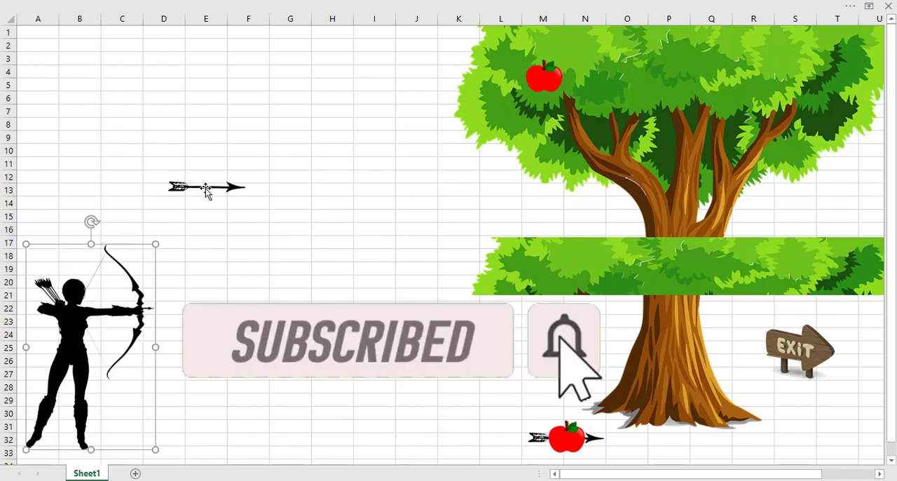
Duplicate the arrow, park the copy around E6–G6, and align the original with the archer's outstretched arm at row 22.
left_click_drag(206, 190, 215, 183)
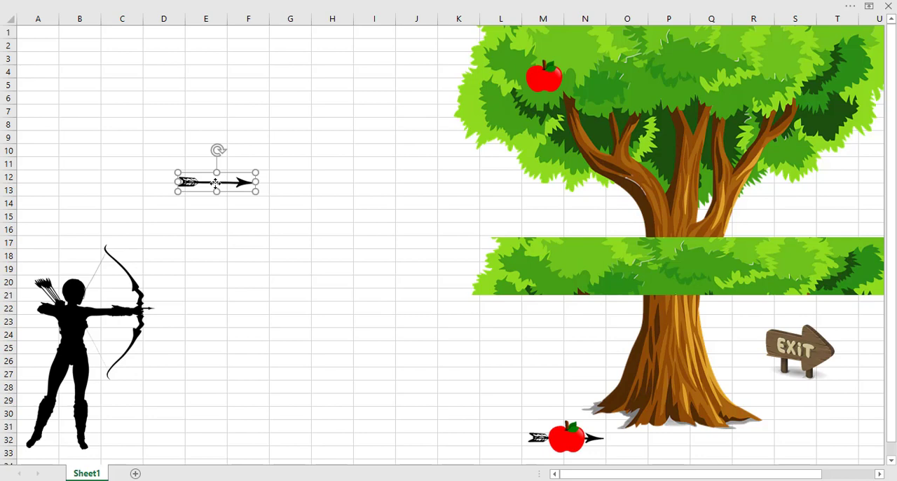
key("ctrl+d")
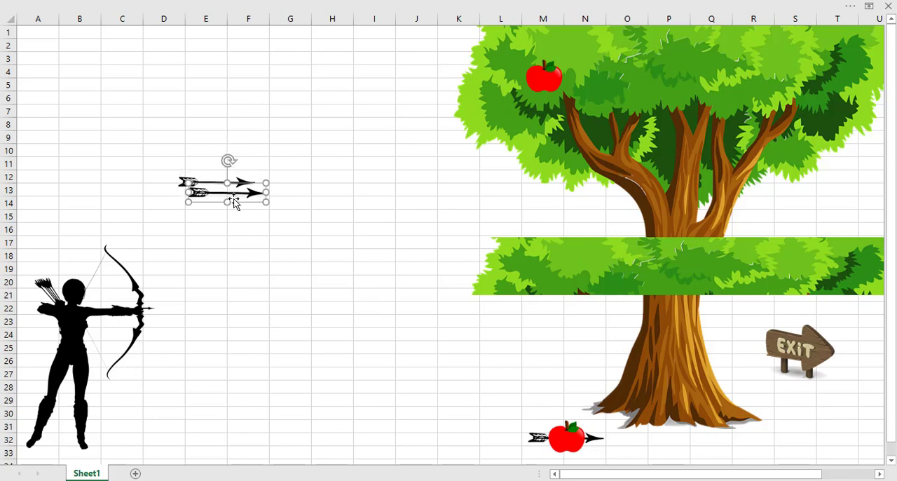
left_click_drag(235, 203, 251, 111)
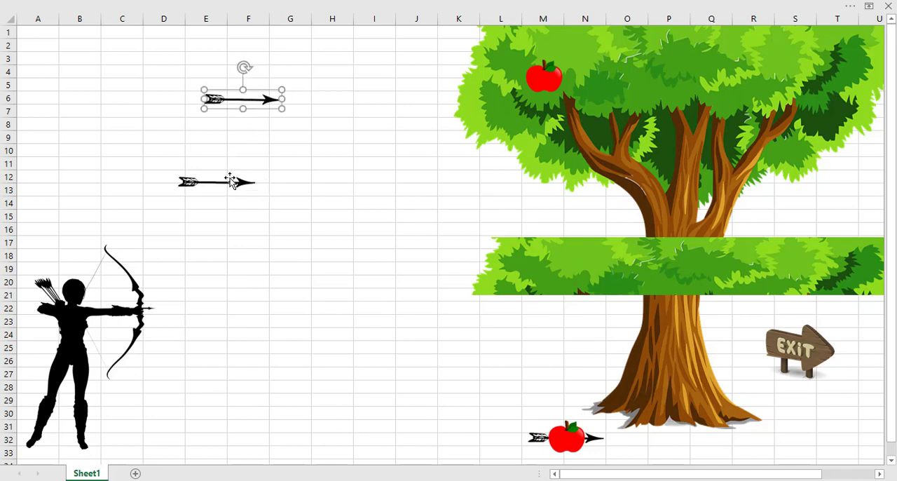
left_click_drag(231, 184, 117, 308)
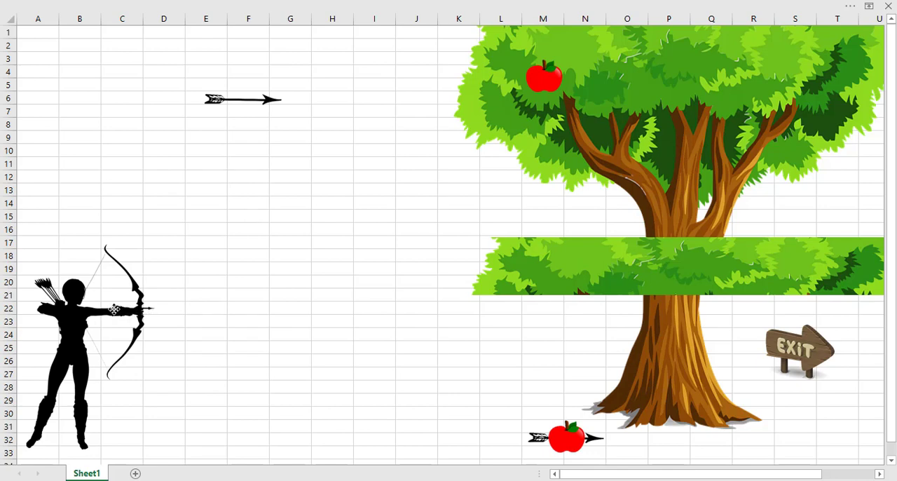
left_click_drag(115, 309, 114, 308)
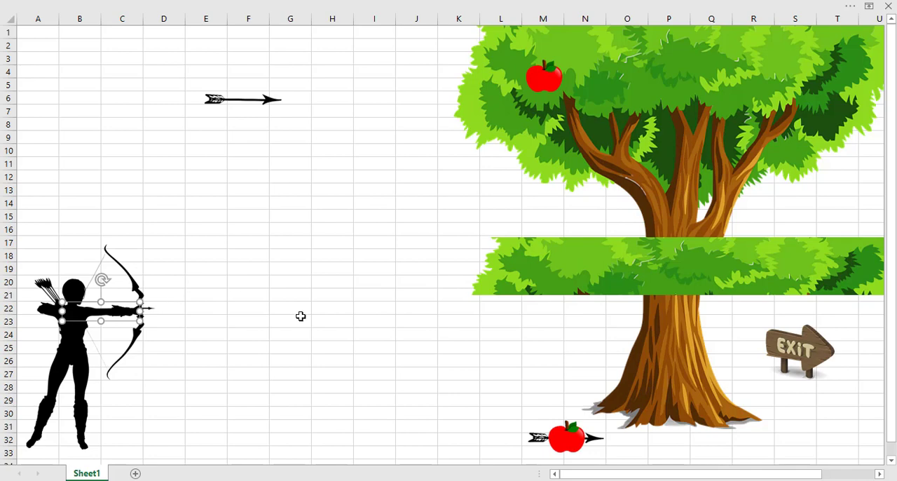
left_click(248, 294)
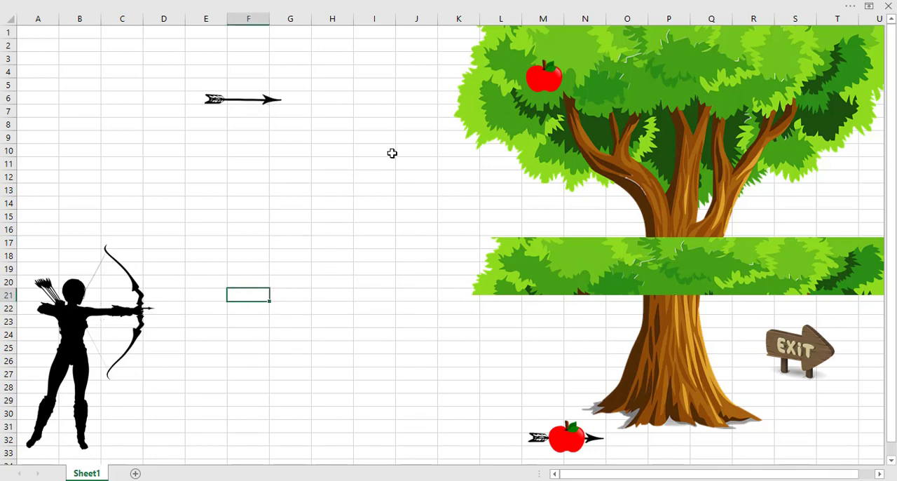
Duplicate the apple on the tree's foliage and place the copy around H6–H7, beside the spare arrow.
left_click(548, 83)
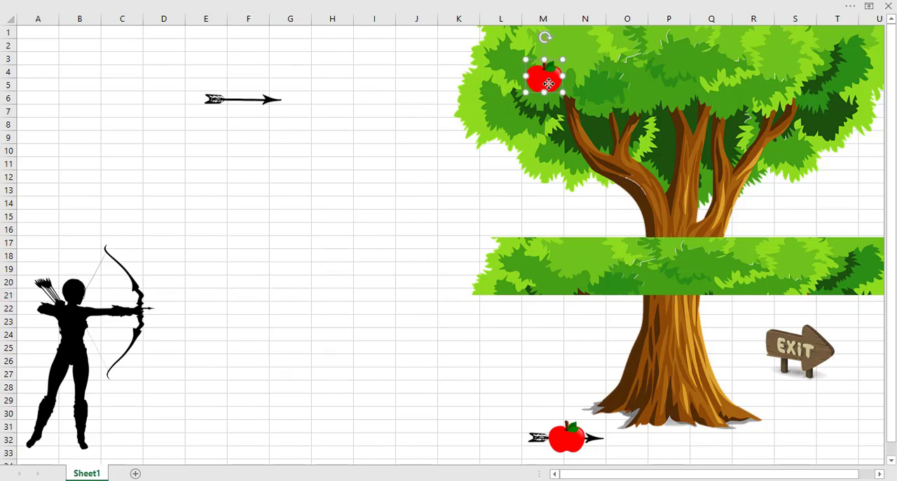
left_click_drag(549, 83, 349, 111)
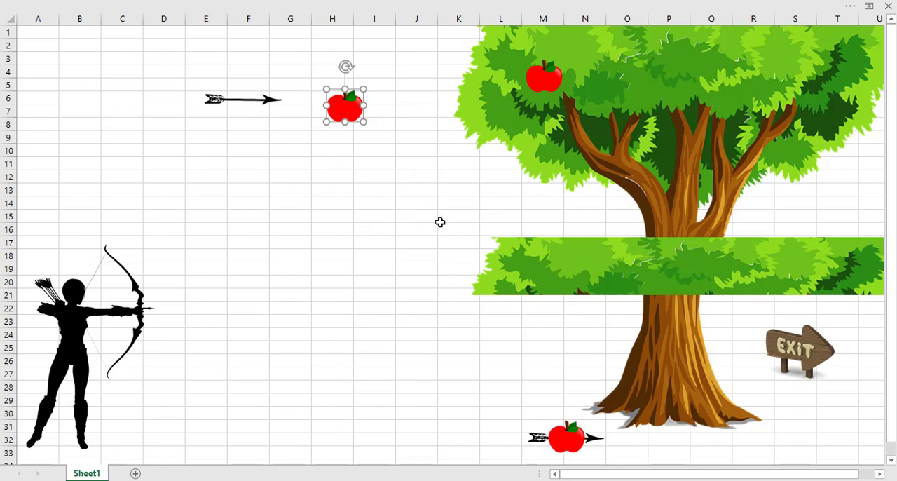
Fill the ground area A16:V36 with a two-colour horizontal gradient running from white above to standard light green below.
left_click(274, 321)
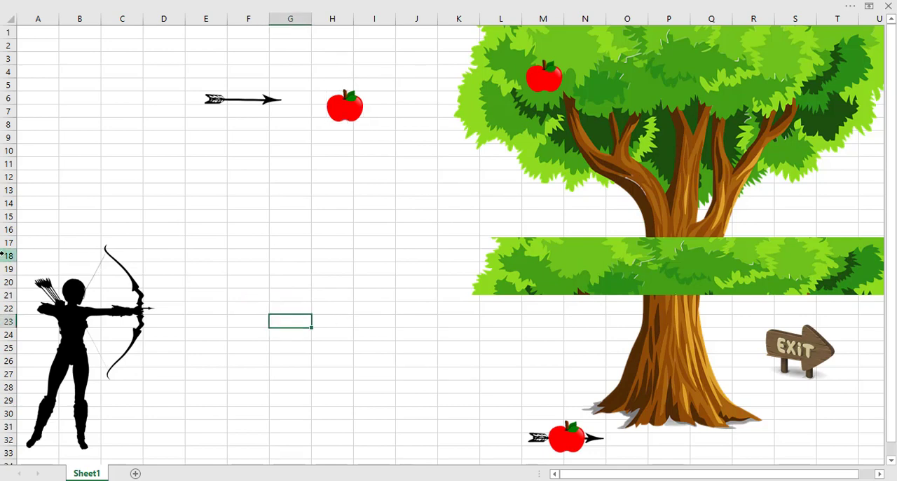
left_click(24, 244)
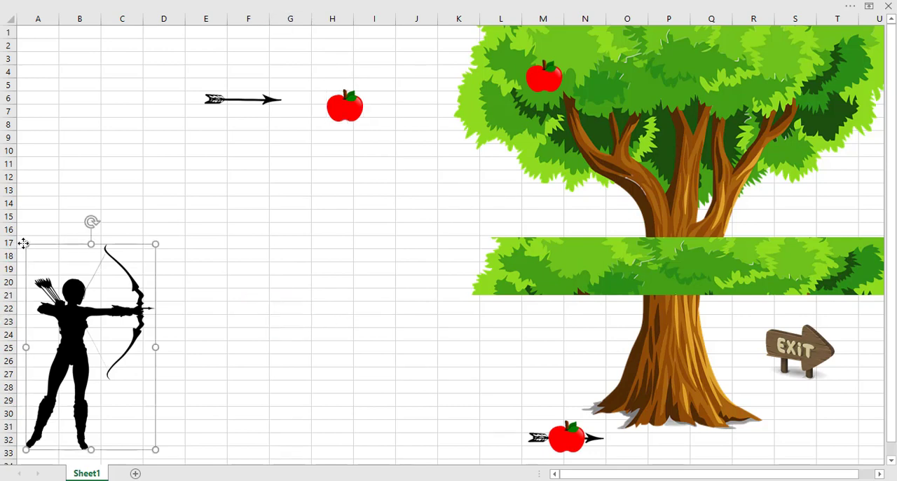
left_click(25, 230)
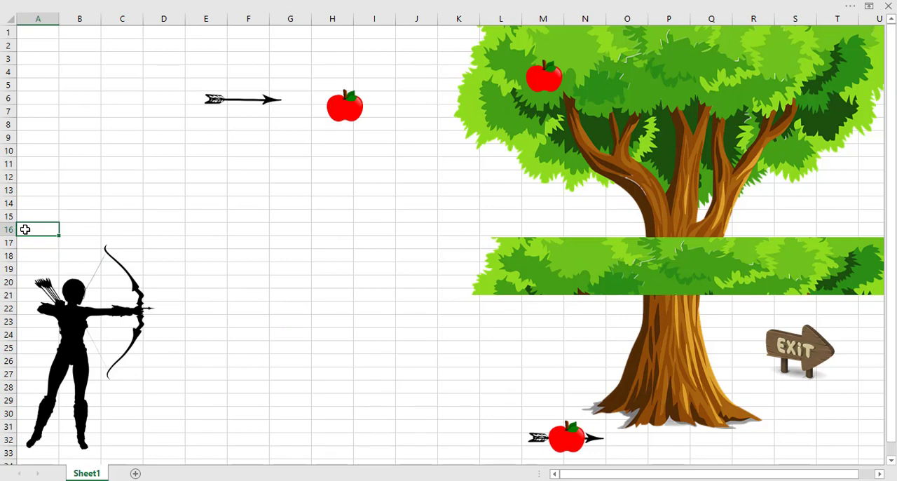
left_click_drag(24, 230, 651, 401)
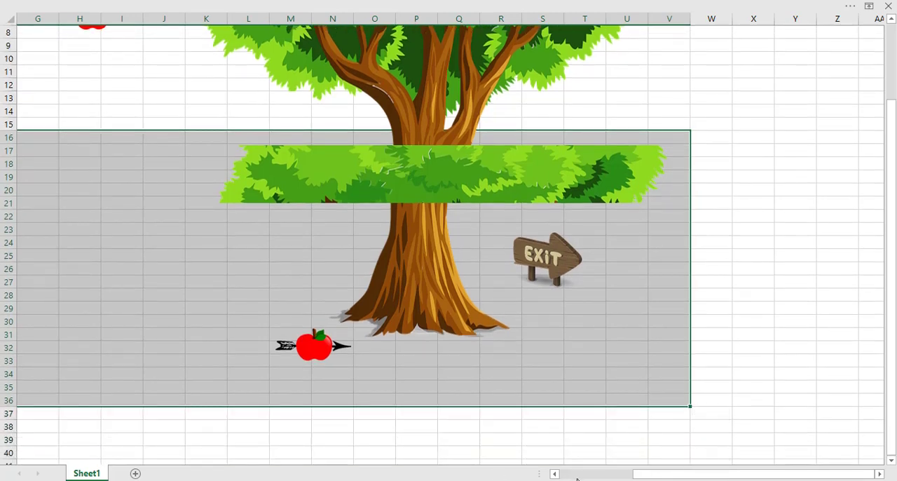
left_click(578, 474)
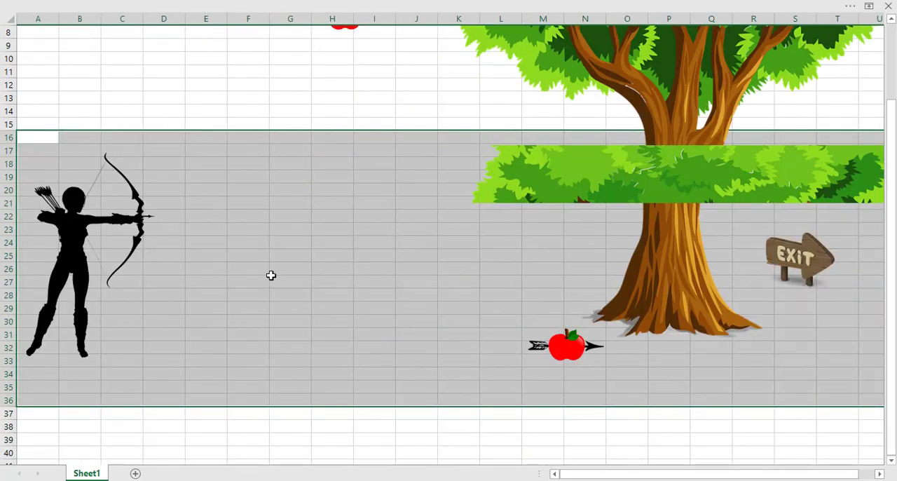
left_click(851, 8)
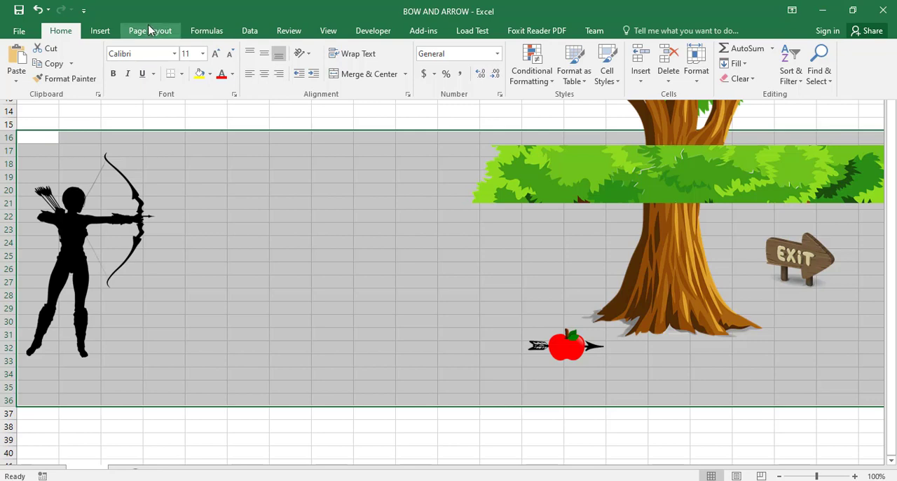
left_click(274, 245)
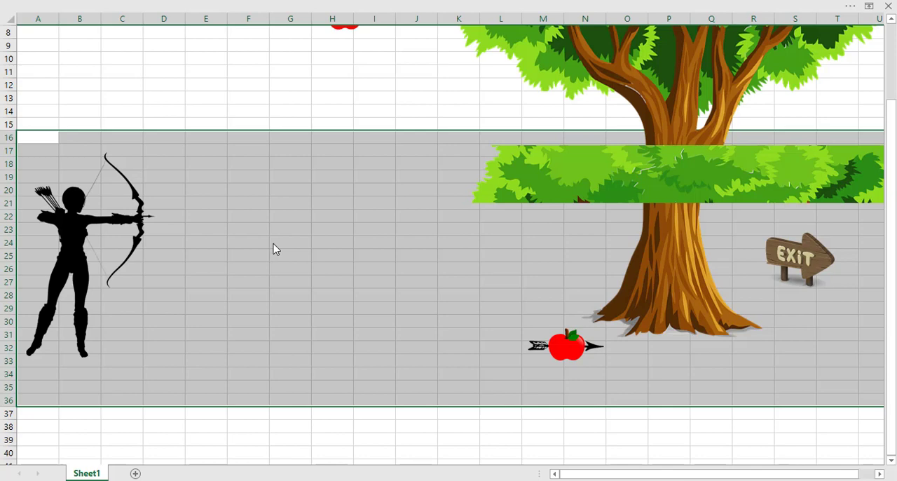
key("ctrl+1")
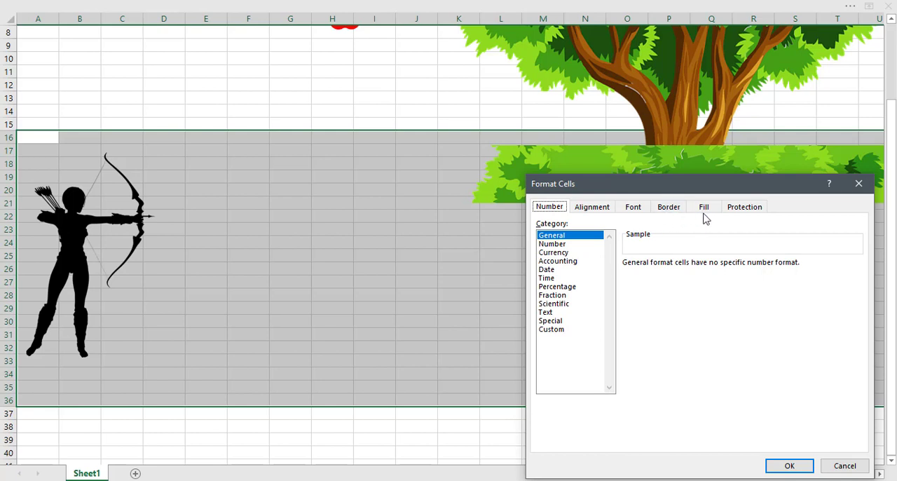
left_click(705, 207)
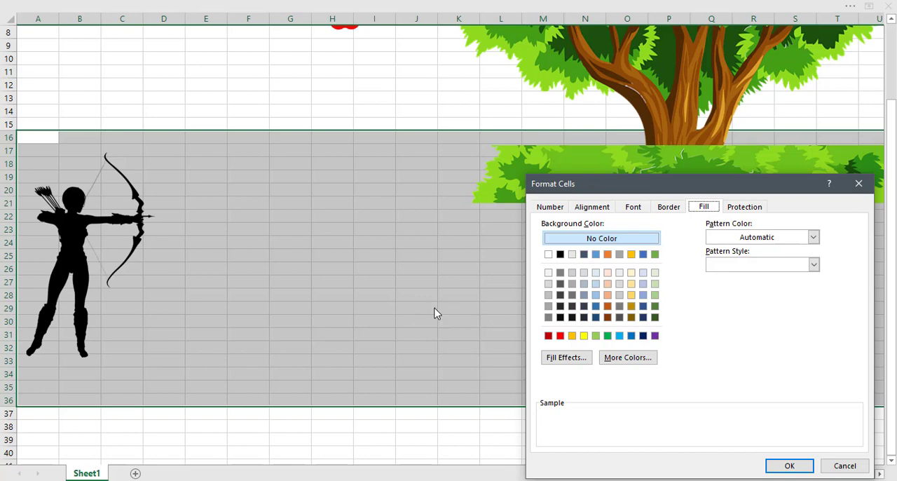
left_click(596, 337)
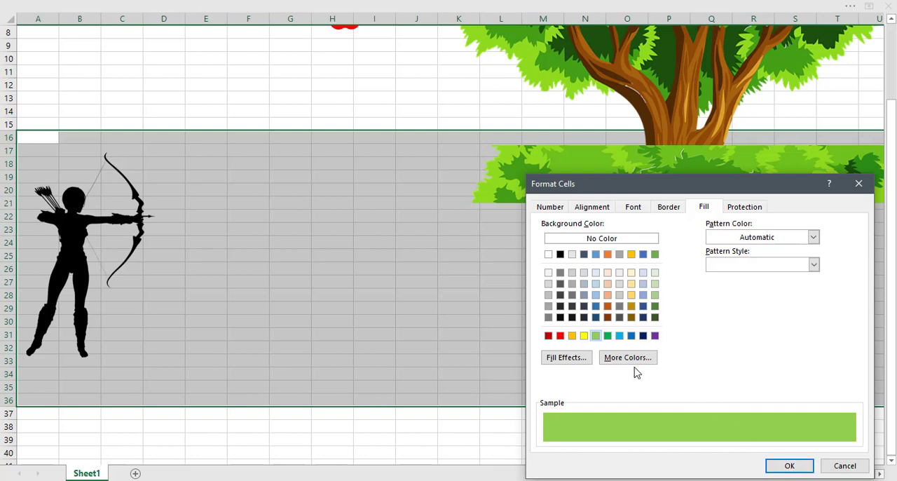
left_click(567, 359)
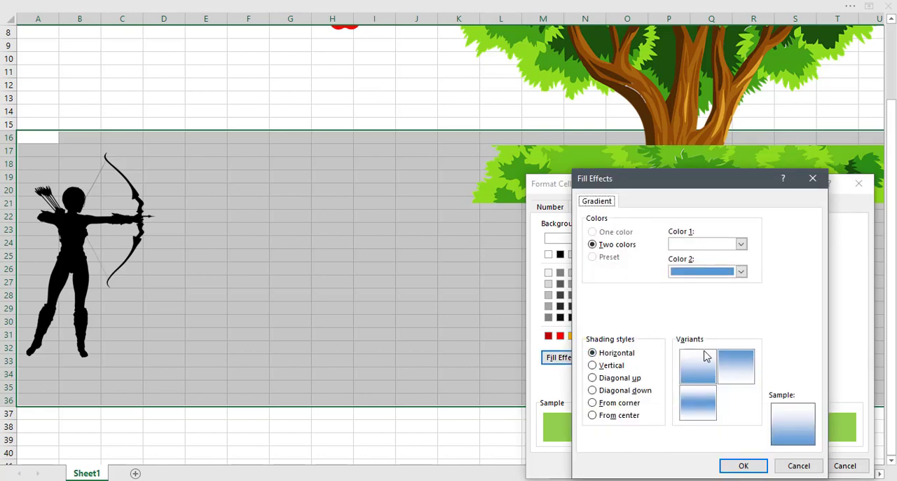
left_click(721, 273)
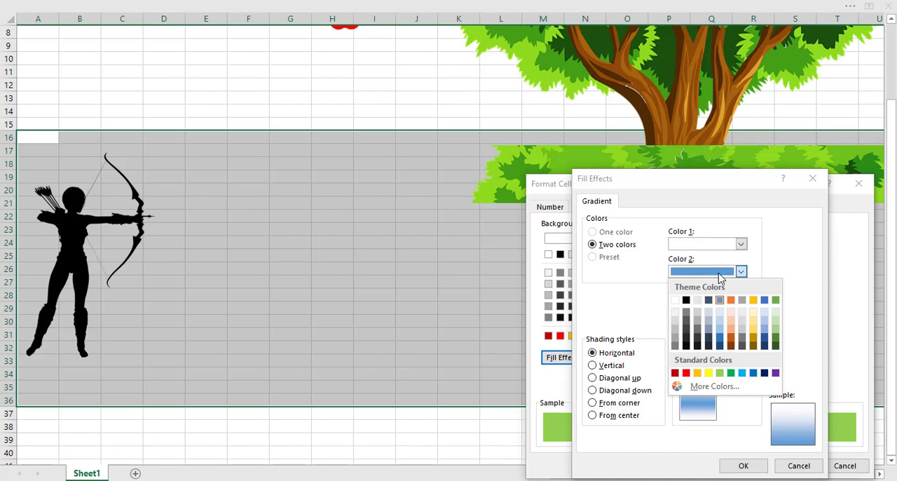
left_click(720, 373)
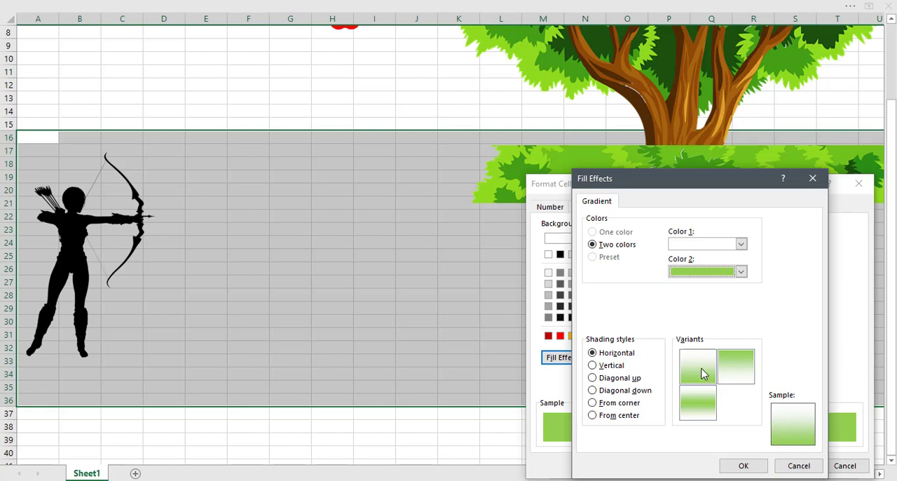
left_click(700, 367)
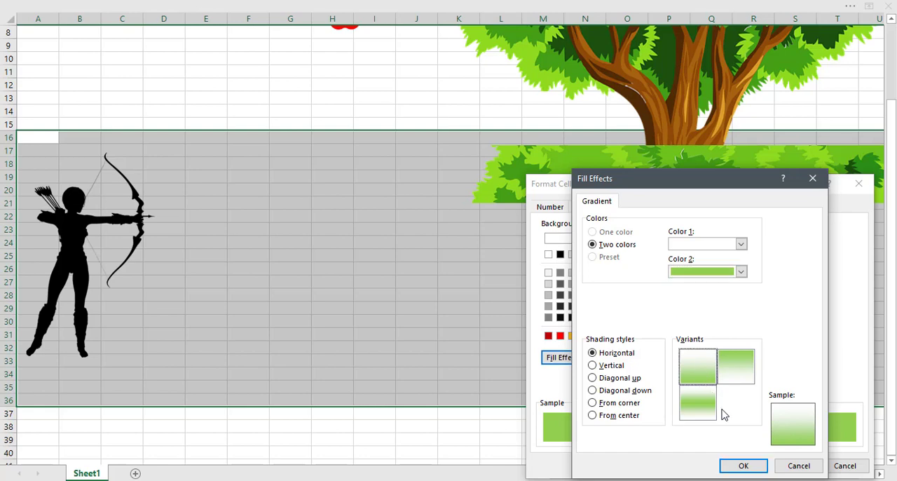
left_click(744, 467)
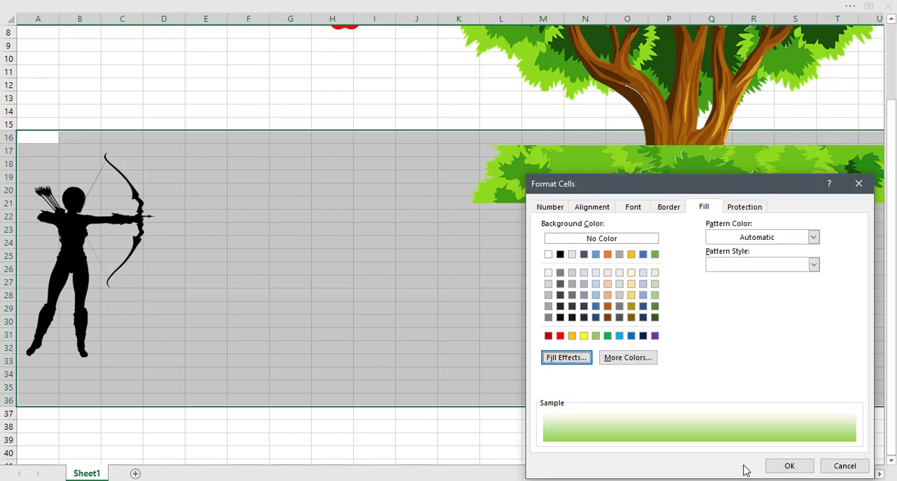
left_click(789, 466)
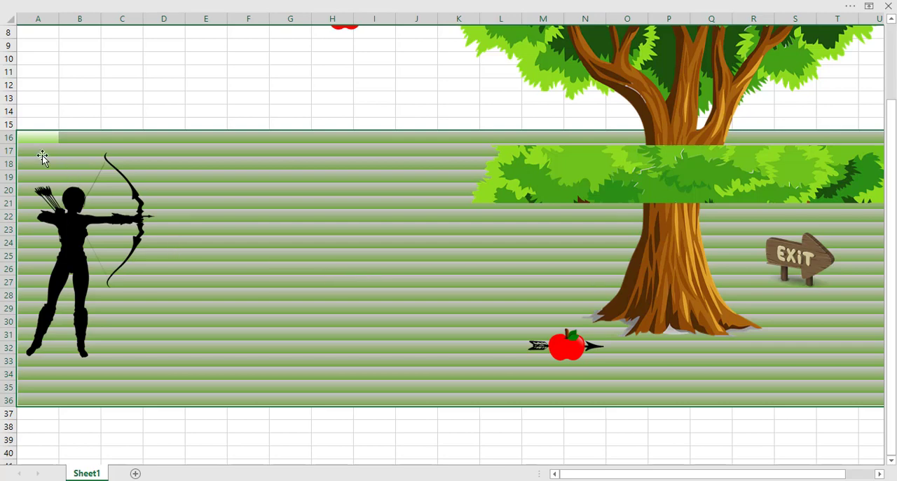
Merge the green gradient range A16:V36 into one cell without centring.
left_click_drag(33, 137, 806, 403)
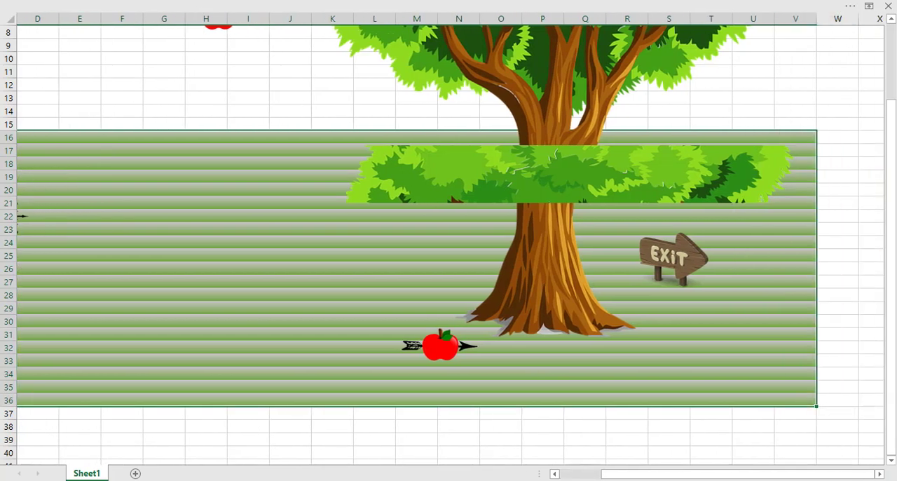
left_click(851, 8)
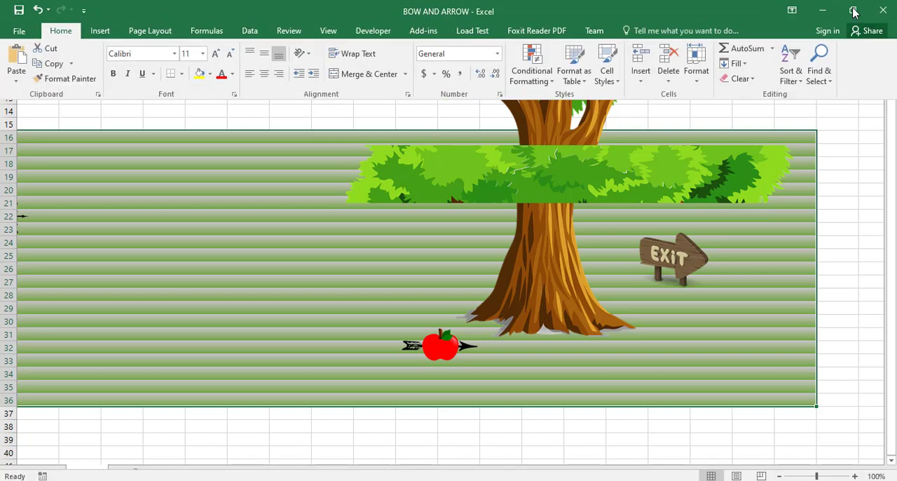
left_click(792, 10)
left_click(815, 109)
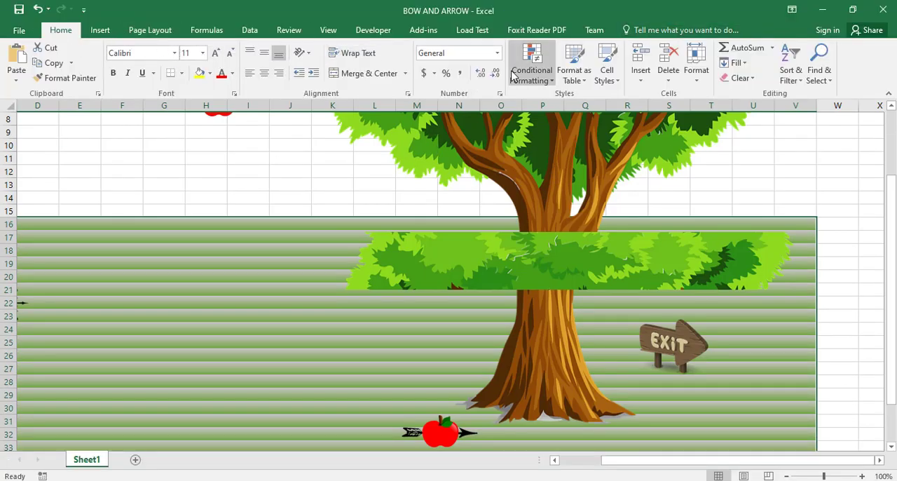
left_click(406, 73)
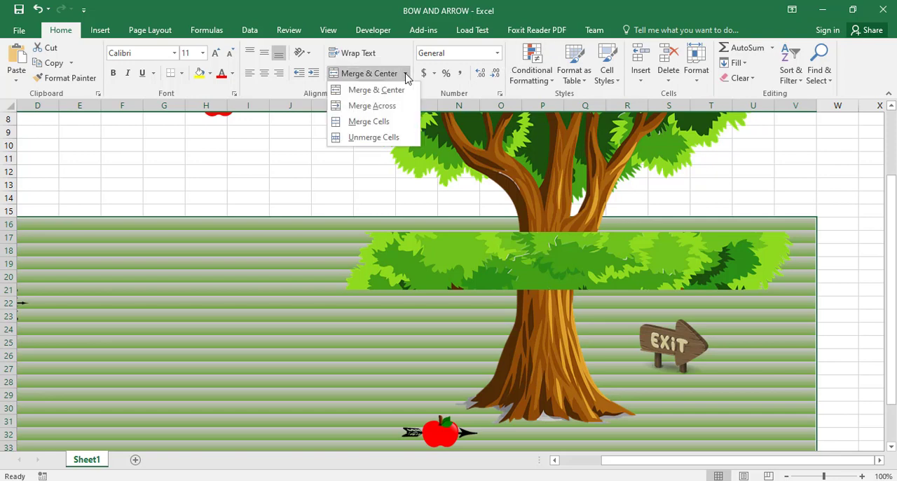
left_click(387, 122)
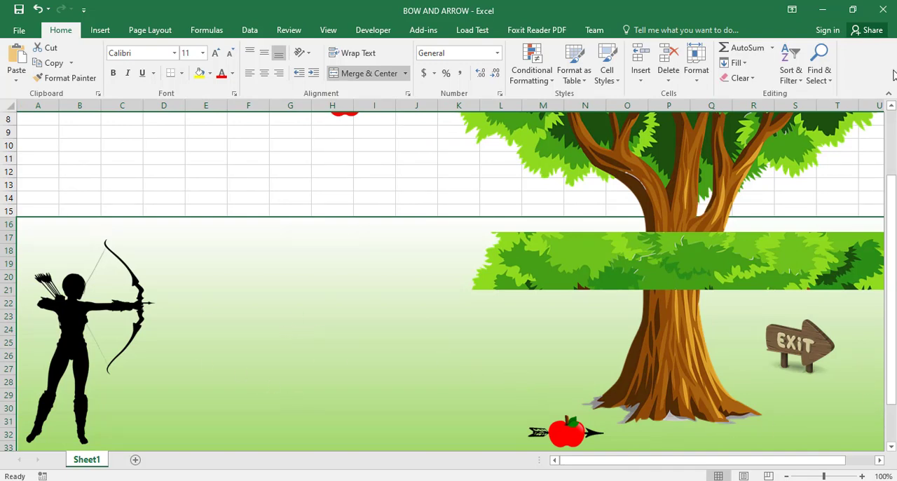
Fill the sky area A1:V15 with a horizontal gradient from blue above to white below and merge it into one cell without centring.
left_click(894, 125)
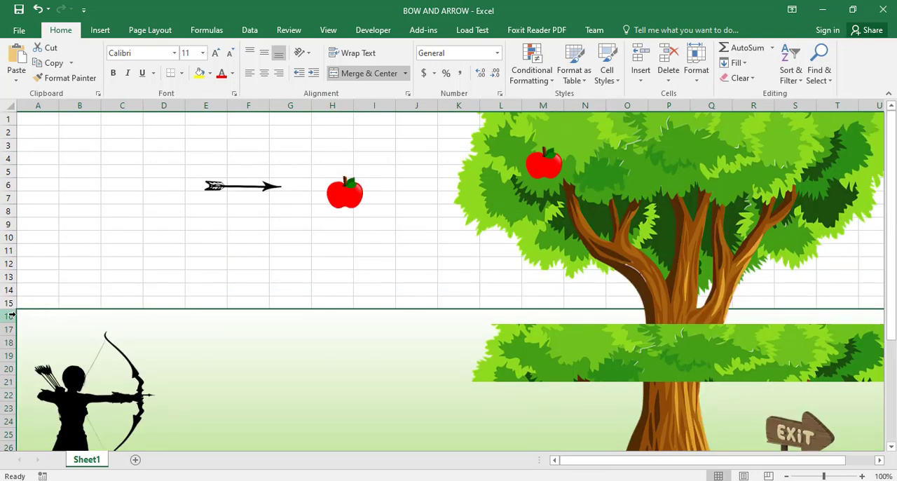
left_click_drag(28, 302, 787, 46)
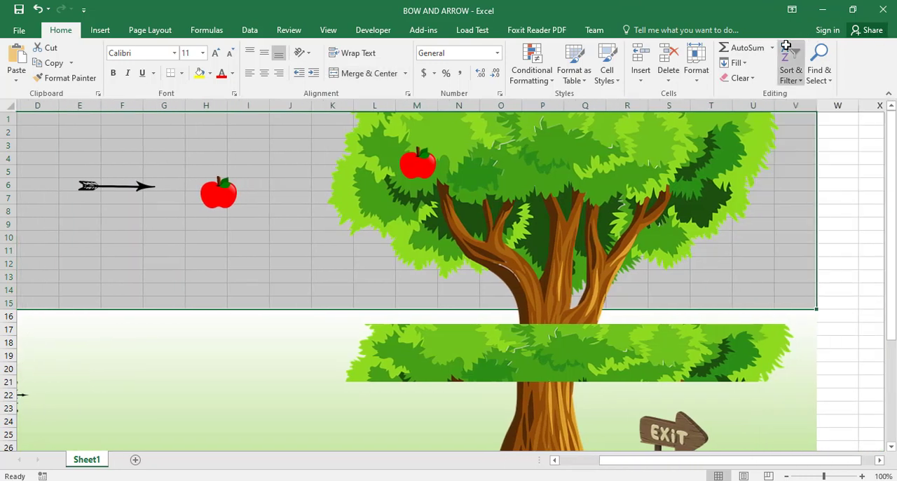
key("ctrl+1")
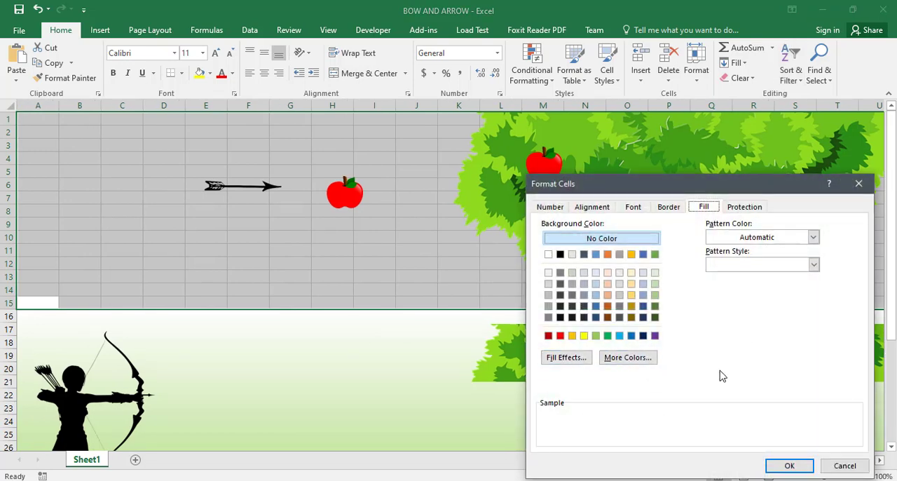
left_click(561, 359)
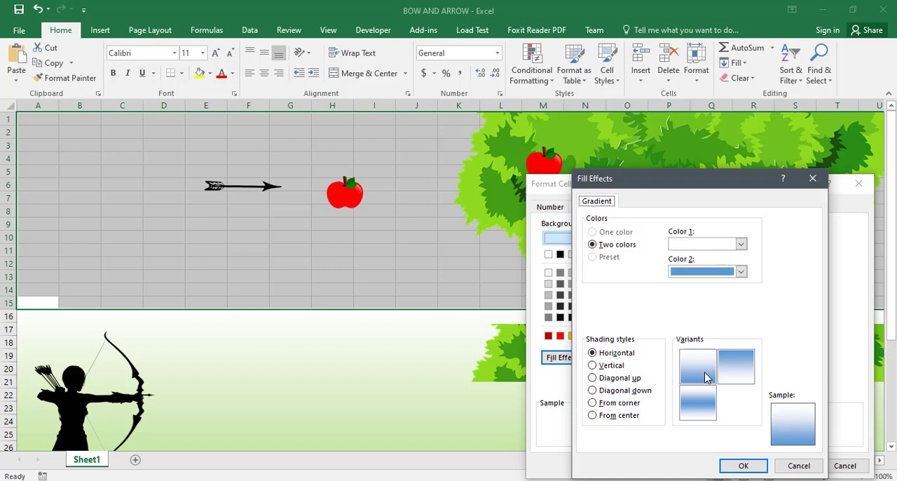
left_click(734, 367)
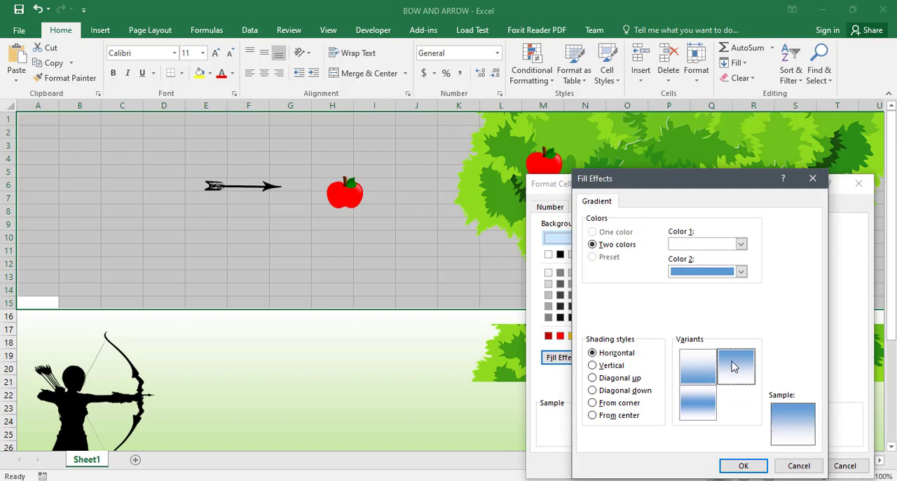
left_click(744, 467)
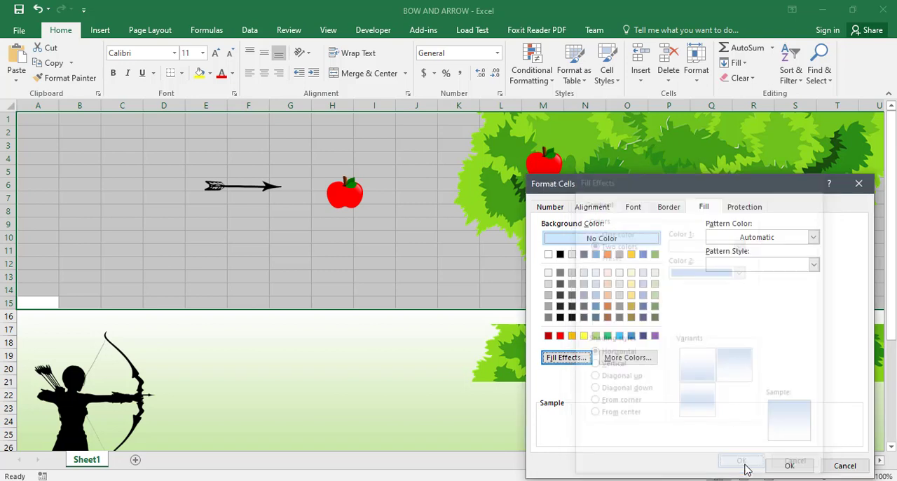
left_click(789, 465)
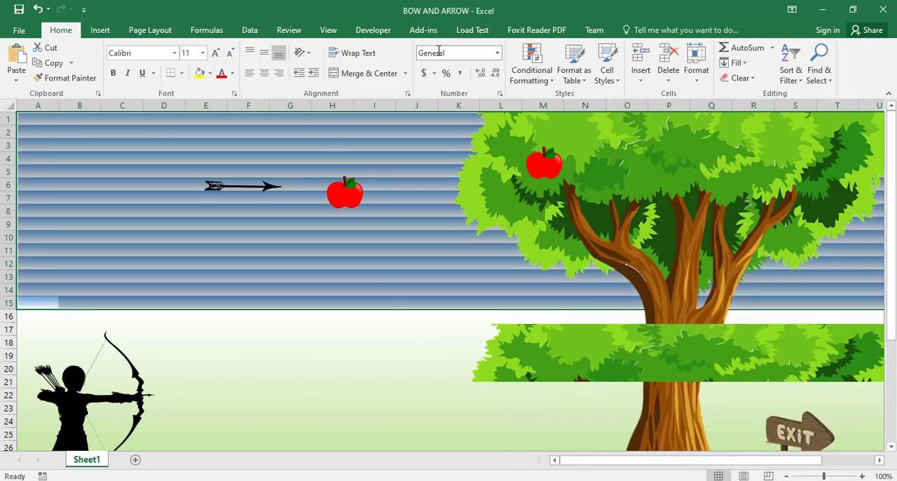
left_click(405, 75)
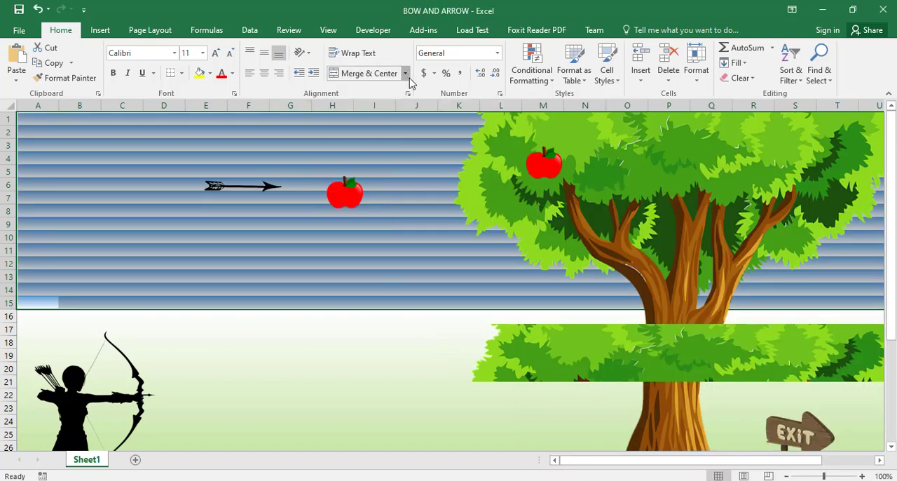
left_click(377, 123)
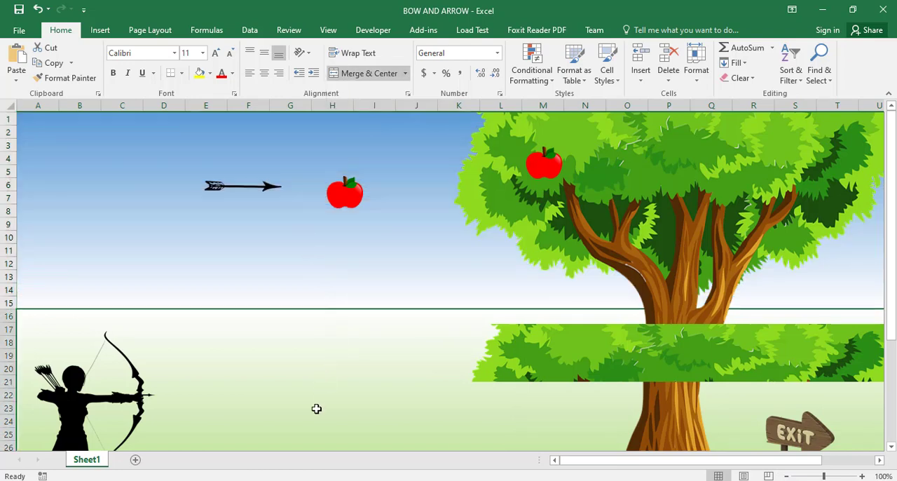
Move the tree picture to columns L–V, rows 1–31, within the coloured background, keeping the sheet zoom at 100%.
left_click(681, 258)
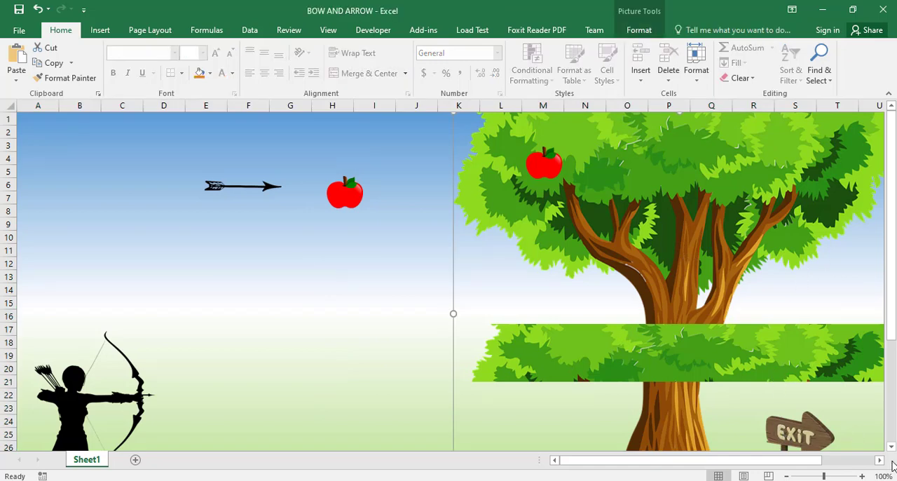
left_click(889, 94)
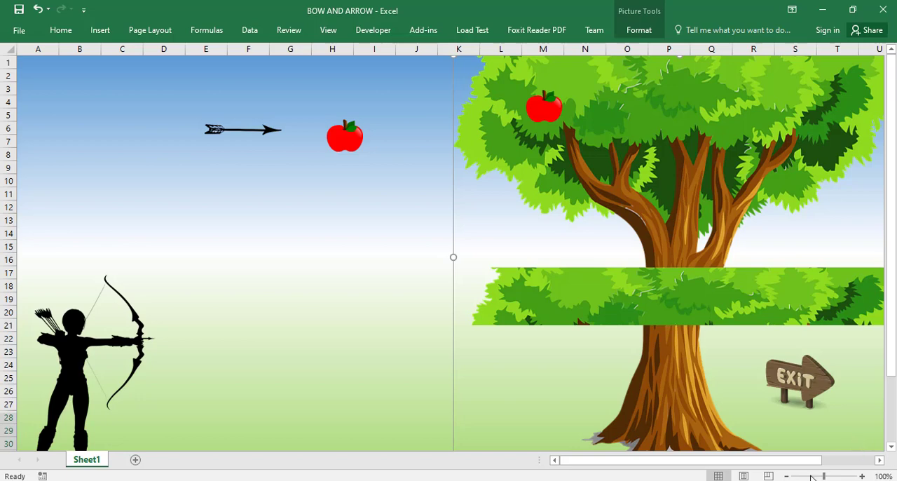
left_click(787, 476)
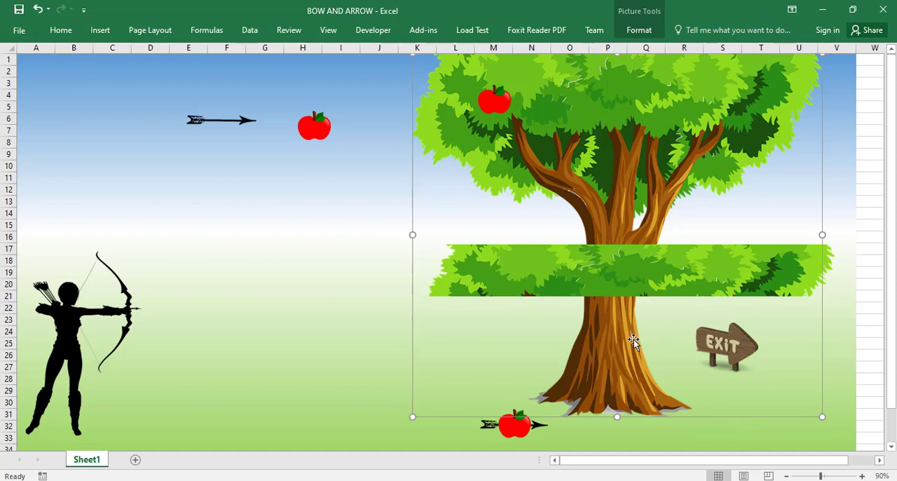
left_click_drag(634, 339, 663, 344)
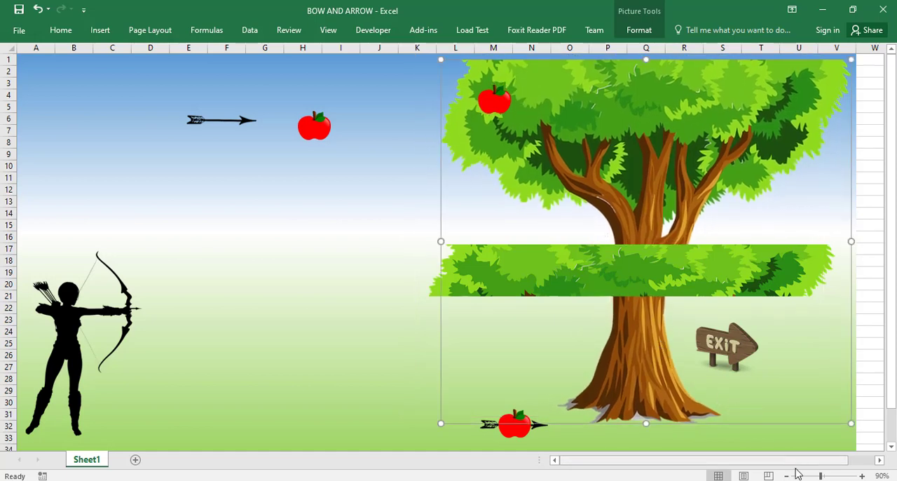
left_click(863, 477)
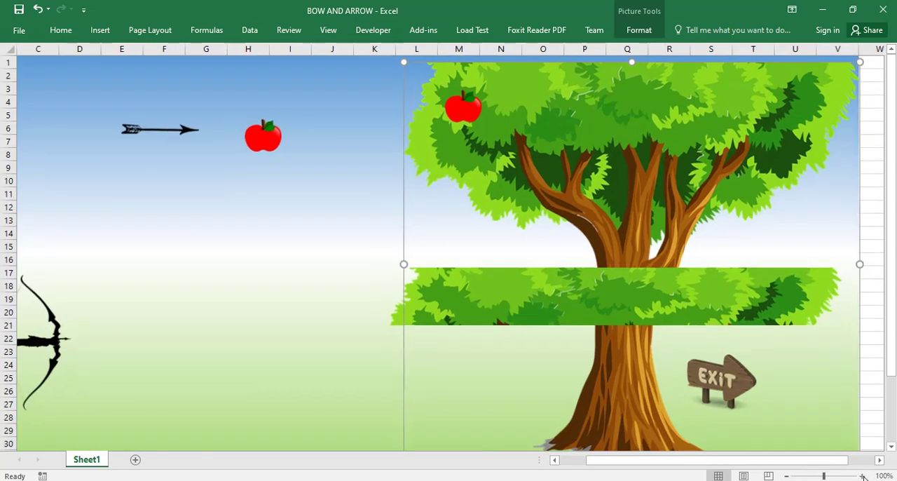
Show the sheet from column A and auto-hide the ribbon to enlarge the view of the scene.
left_click(555, 461)
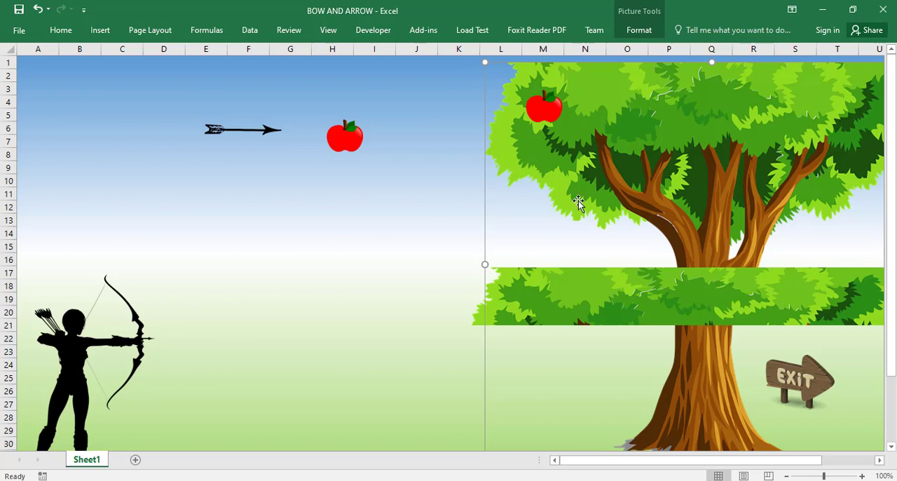
left_click(793, 10)
left_click(795, 51)
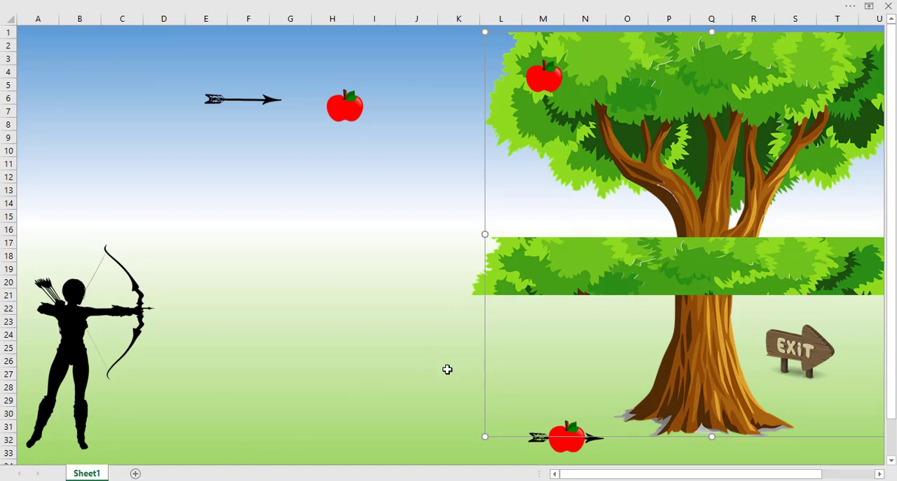
Move the tree's apple to columns M–N, rows 3–5, and the arrow-pierced apple below the background to columns P–Q, rows 37–40.
left_click_drag(538, 89, 565, 92)
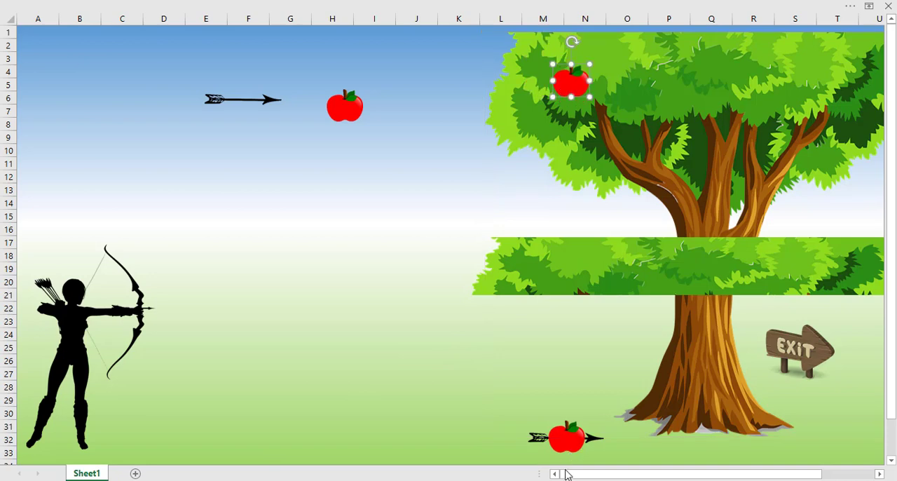
left_click_drag(567, 440, 689, 420)
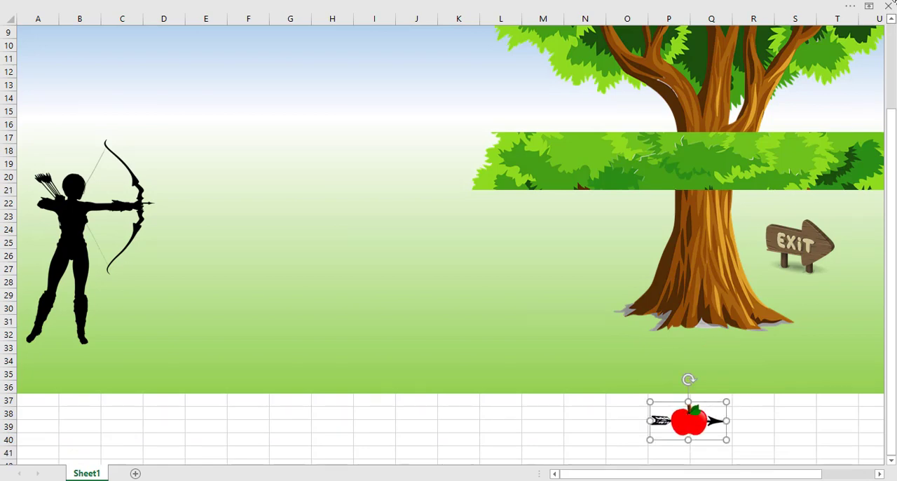
left_click(892, 46)
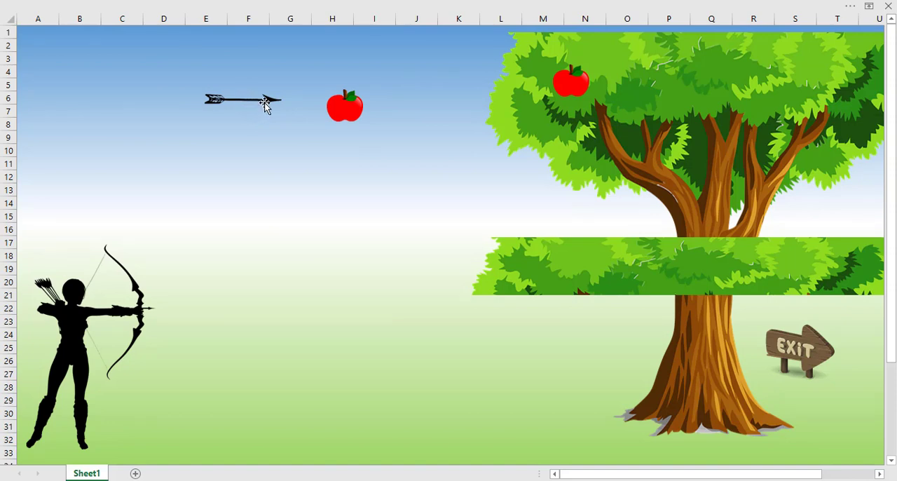
Rotate the arrow picture to point straight down and shrink it to rows 3–6 beside the E–F column boundary.
left_click(259, 101)
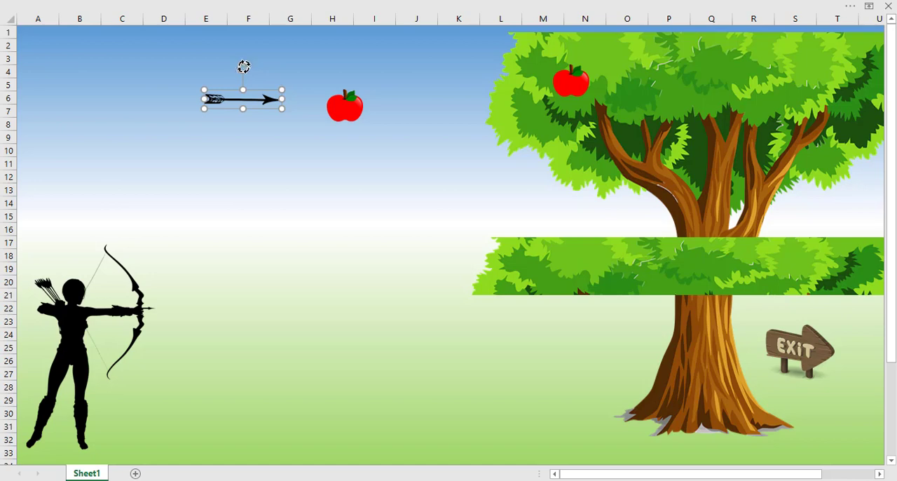
left_click_drag(244, 67, 317, 93)
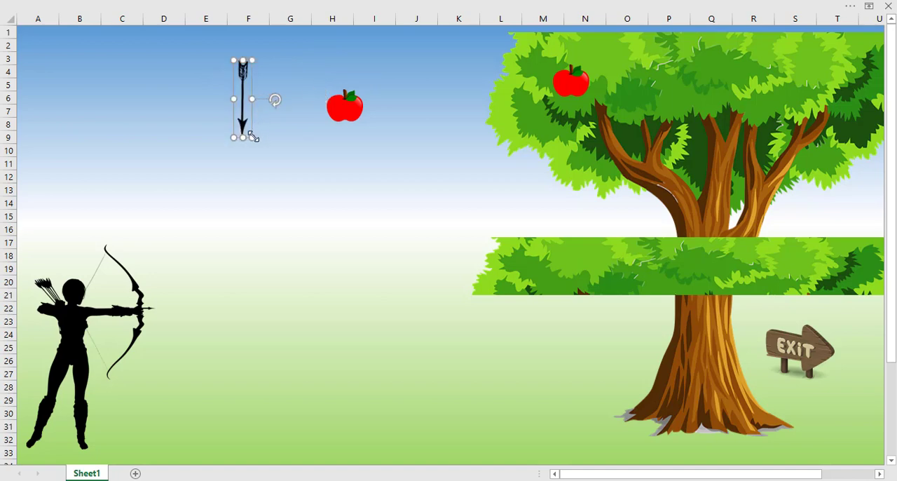
left_click_drag(253, 128, 254, 107)
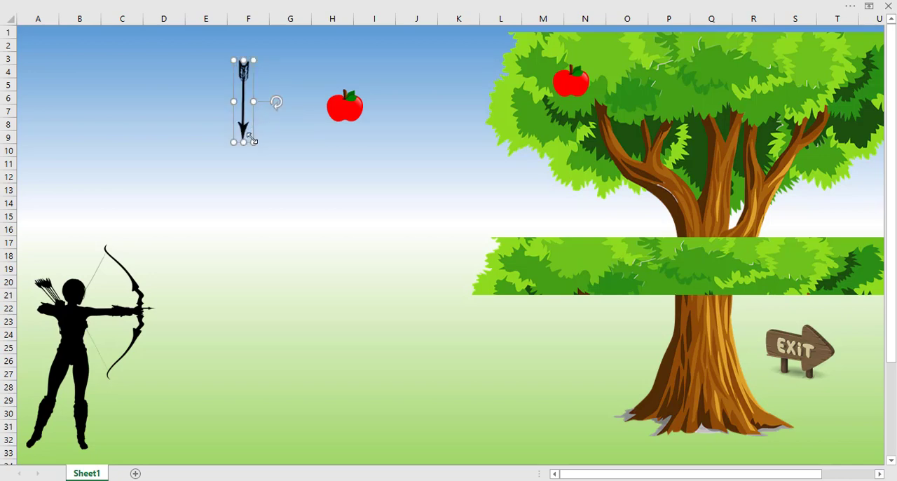
left_click_drag(253, 139, 243, 91)
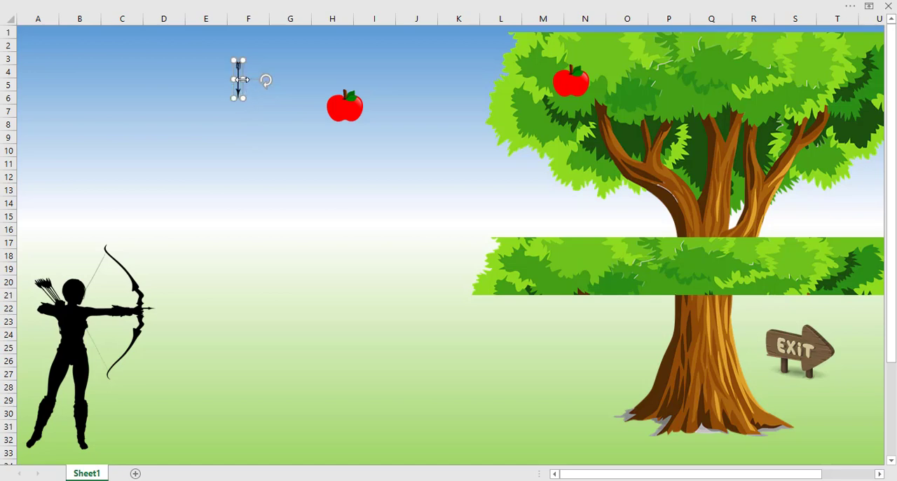
left_click(244, 80)
left_click(239, 79)
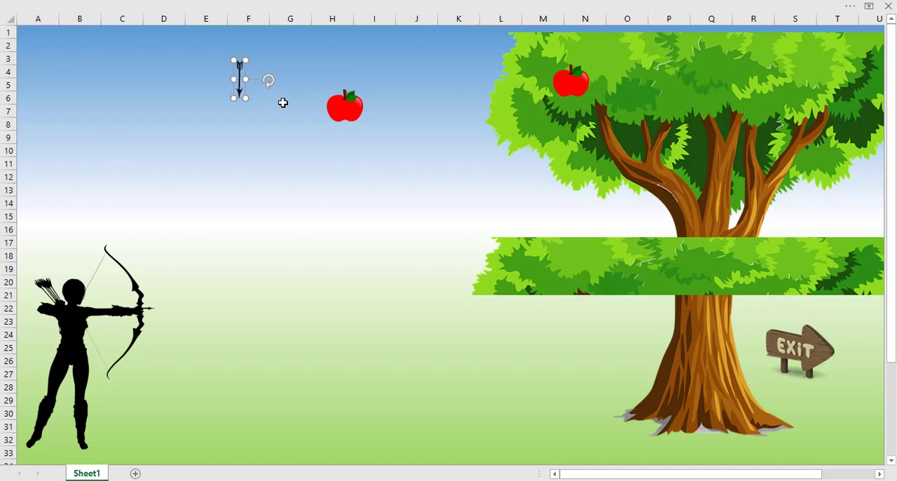
Shrink the arrow further and place it near the D–E column boundary in rows 2–4, and shrink the loose apple into column G, rows 2–3.
left_click_drag(247, 101, 197, 72)
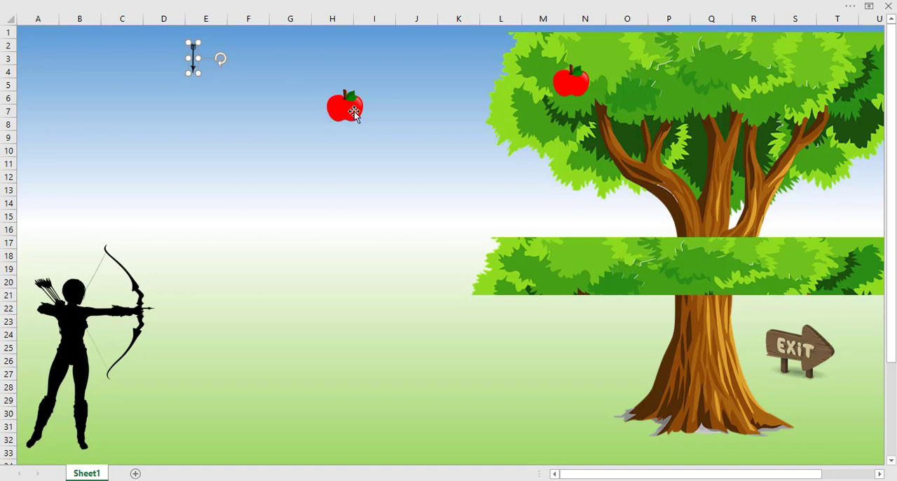
left_click_drag(352, 110, 302, 66)
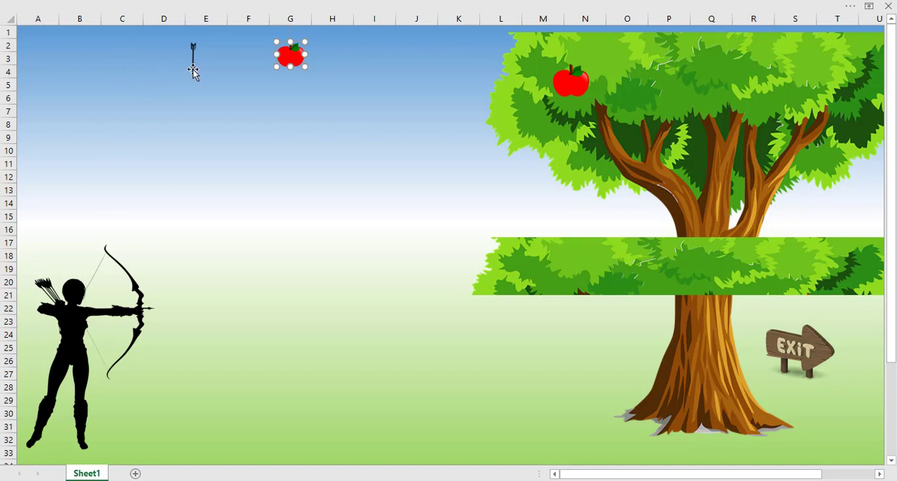
left_click_drag(194, 71, 186, 70)
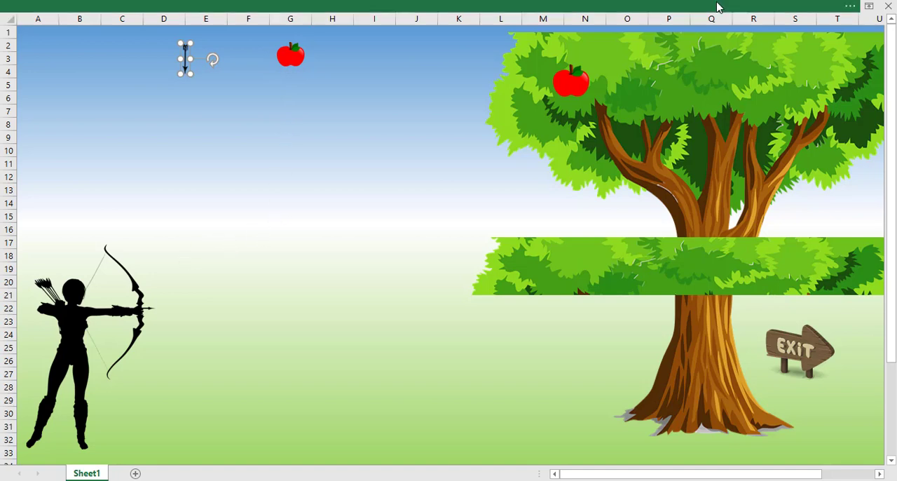
Restore the full ribbon and insert a rounded rectangle about 1.05" wide and 0.43" high at columns G–H, rows 9–11, labelled PLAY.
left_click(869, 8)
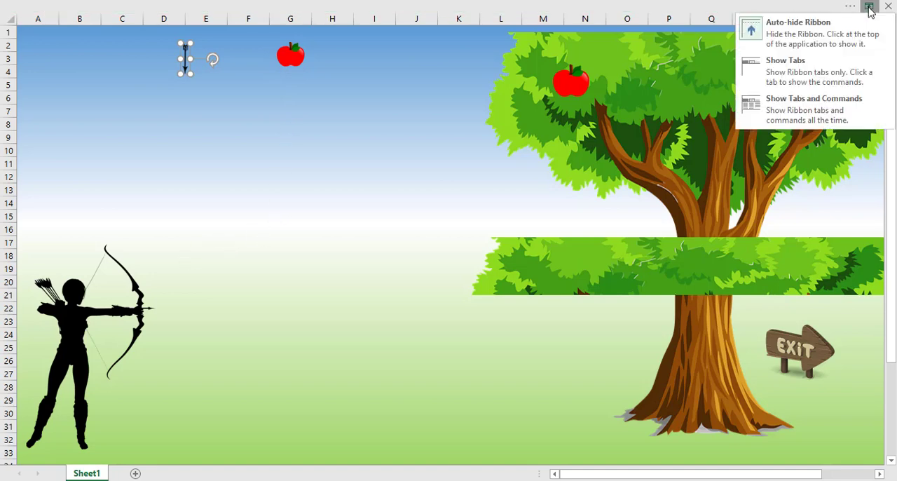
left_click(795, 119)
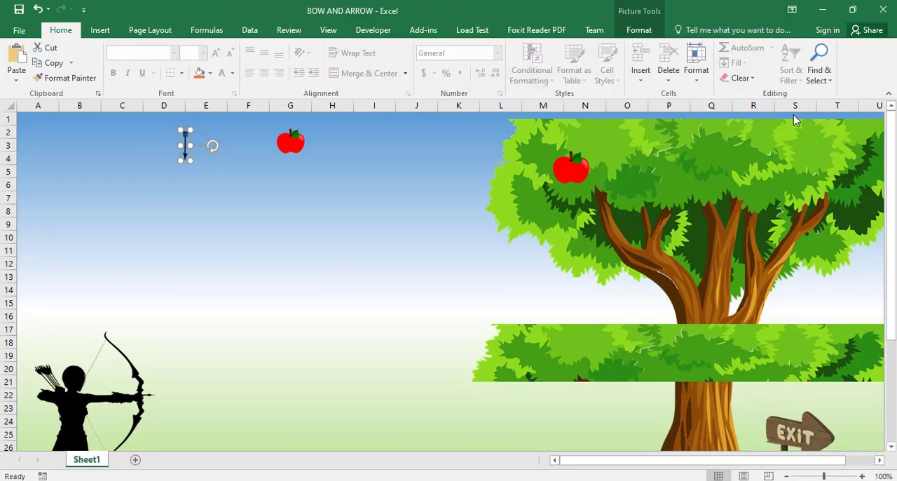
left_click(256, 247)
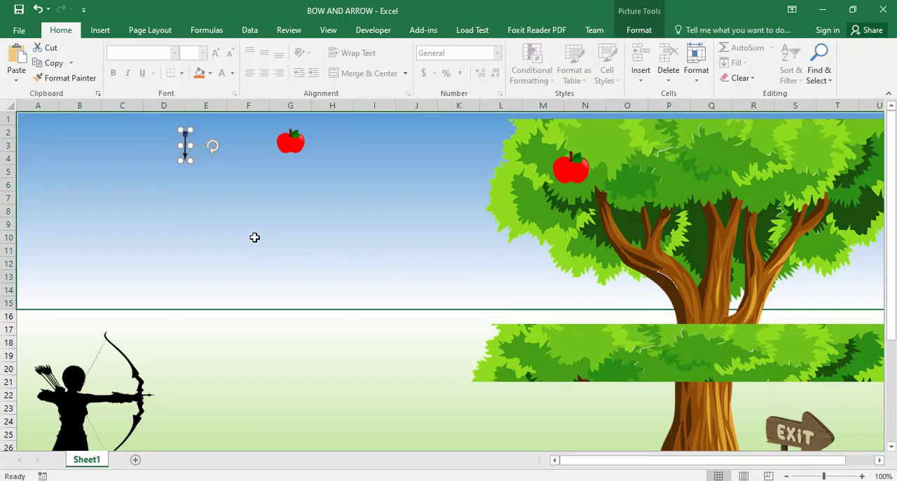
left_click(102, 30)
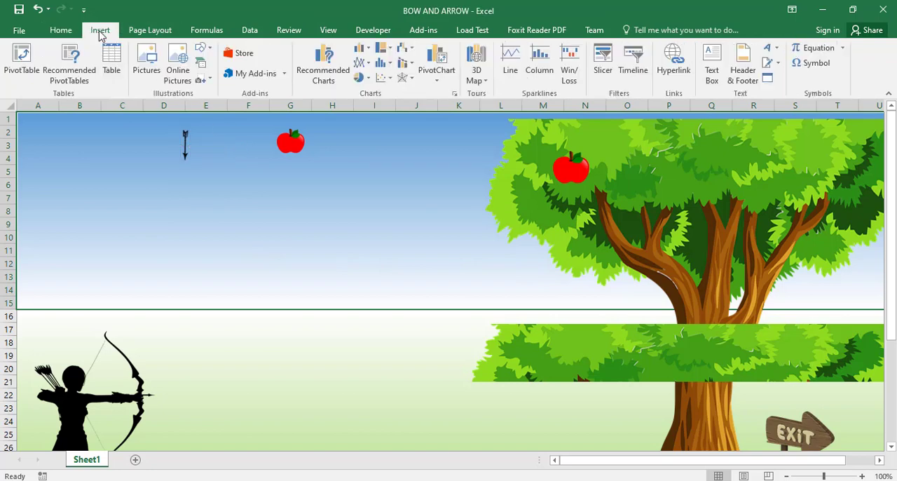
left_click(201, 48)
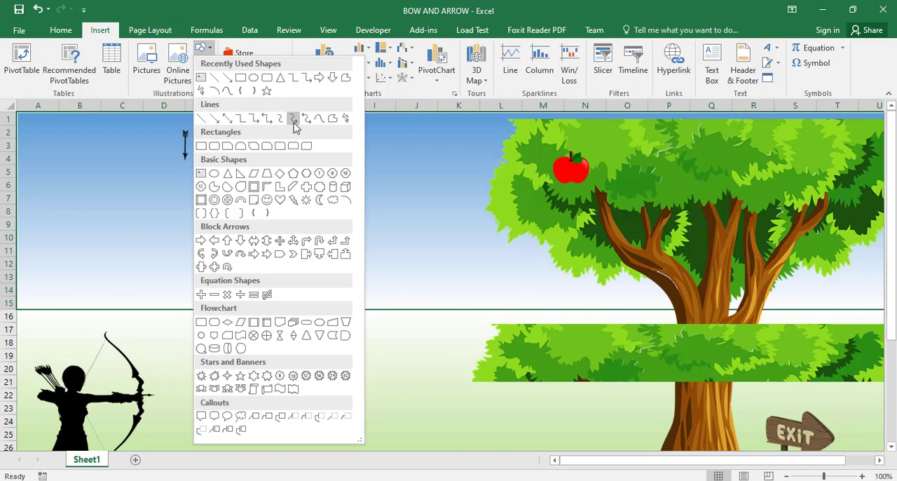
left_click(267, 78)
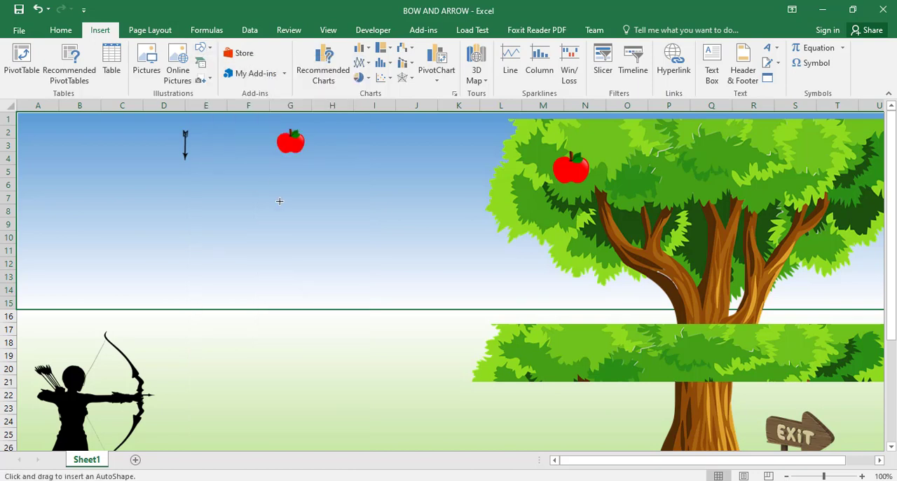
left_click(290, 225)
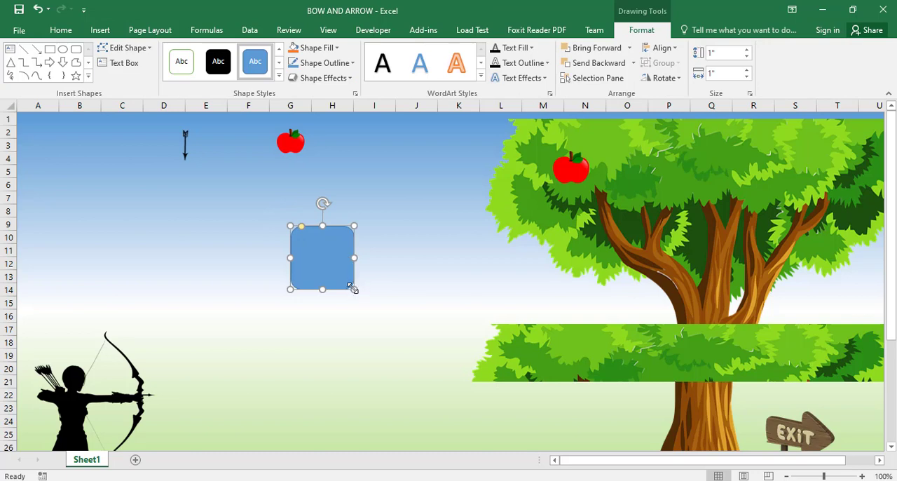
left_click_drag(353, 289, 357, 252)
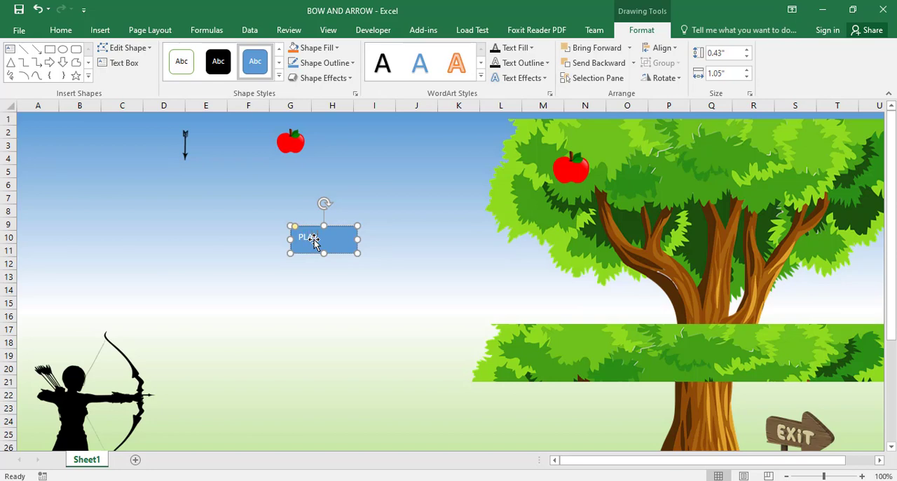
left_click(337, 260)
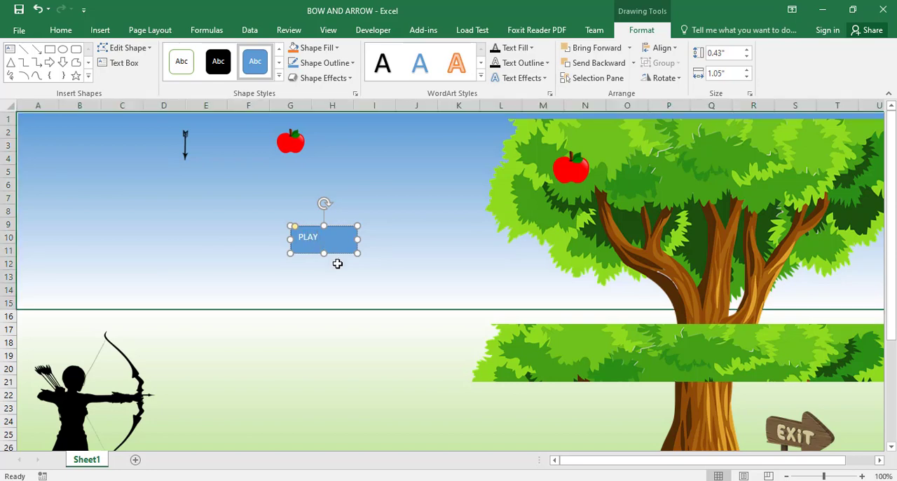
Fill the PLAY shape with the cork texture.
left_click(303, 251)
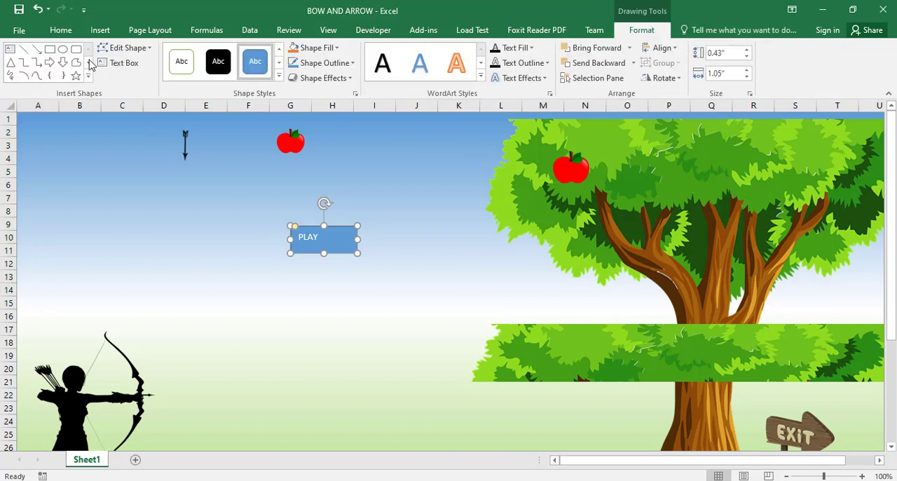
left_click(335, 49)
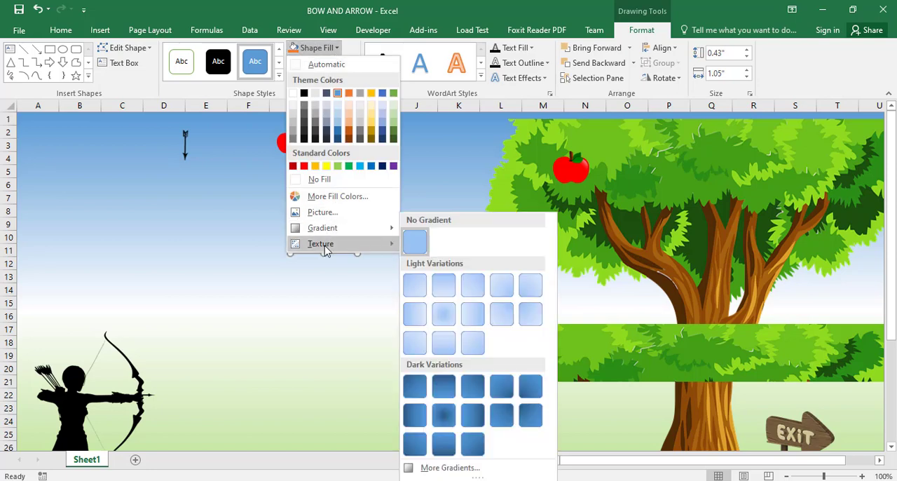
mouse_move(325, 251)
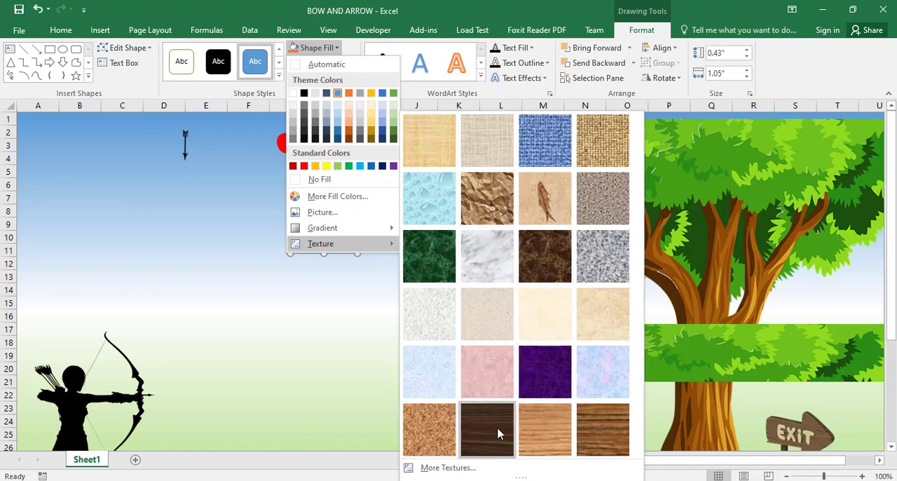
left_click(427, 434)
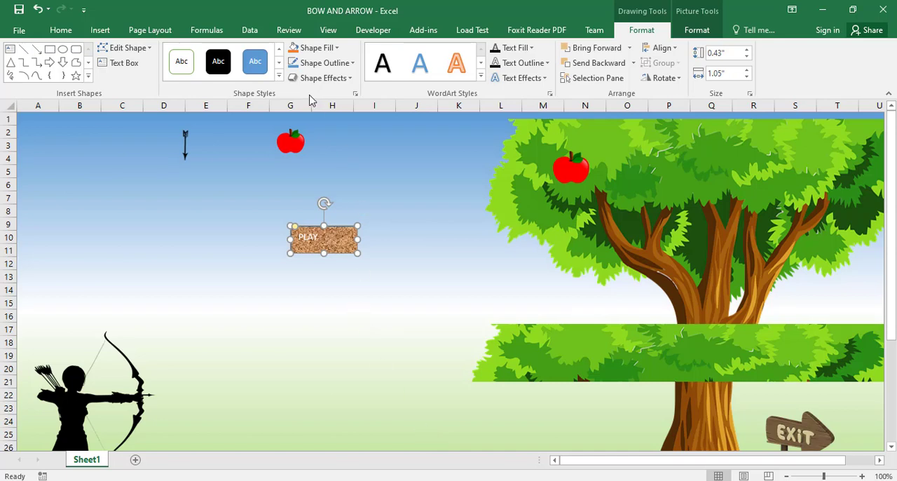
Fill the PLAY shape with the light brown wood-grain texture.
left_click(332, 51)
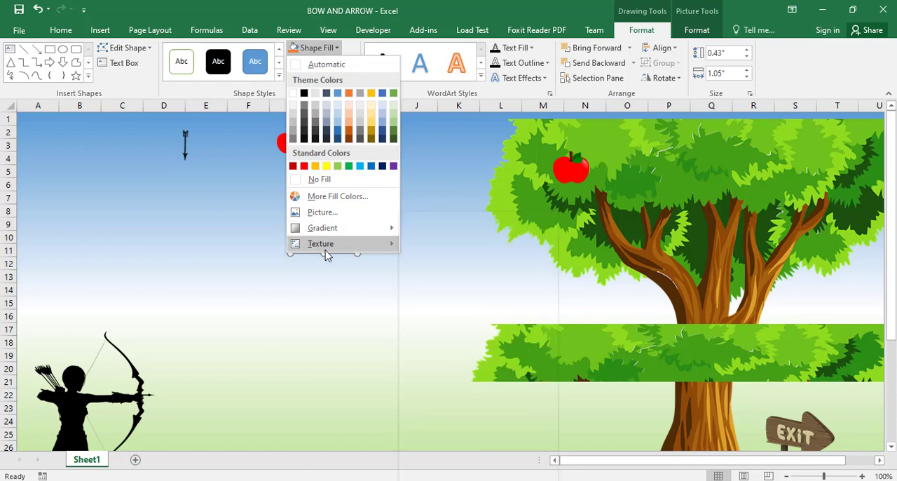
mouse_move(325, 251)
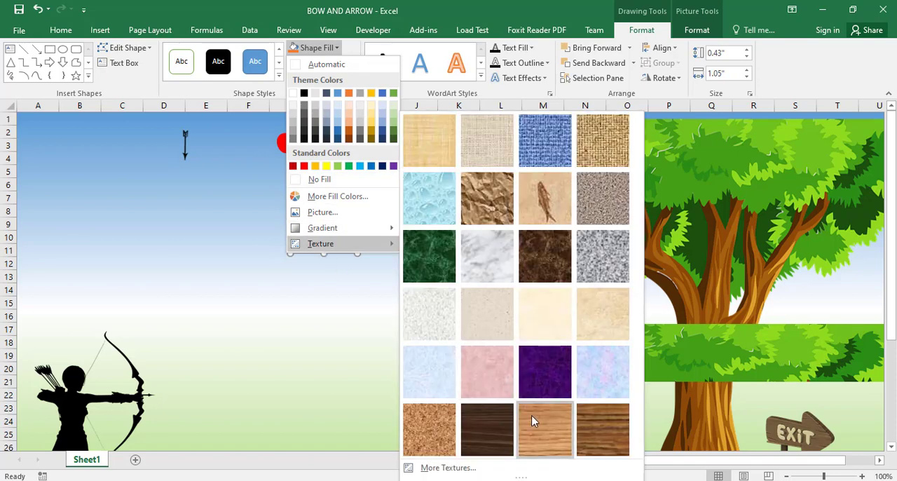
left_click(546, 429)
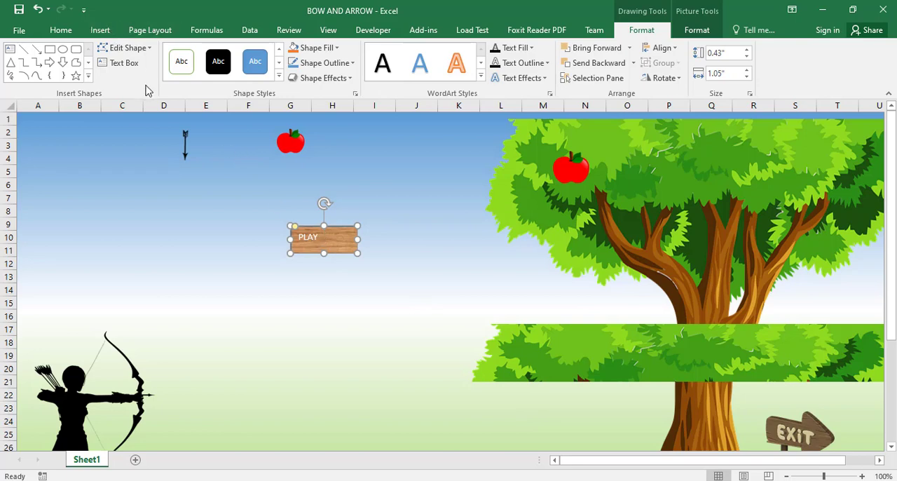
Apply the second shape effect preset in the first row of presets to the PLAY shape.
left_click(326, 65)
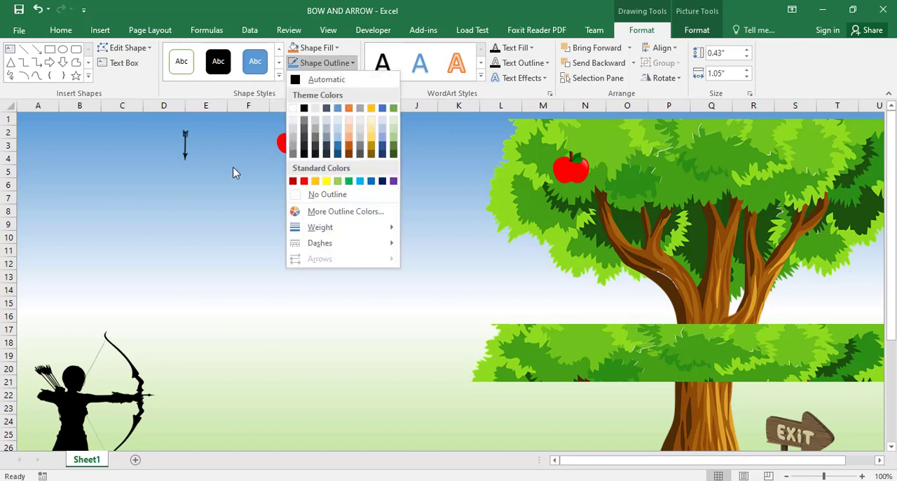
left_click(326, 62)
left_click(346, 77)
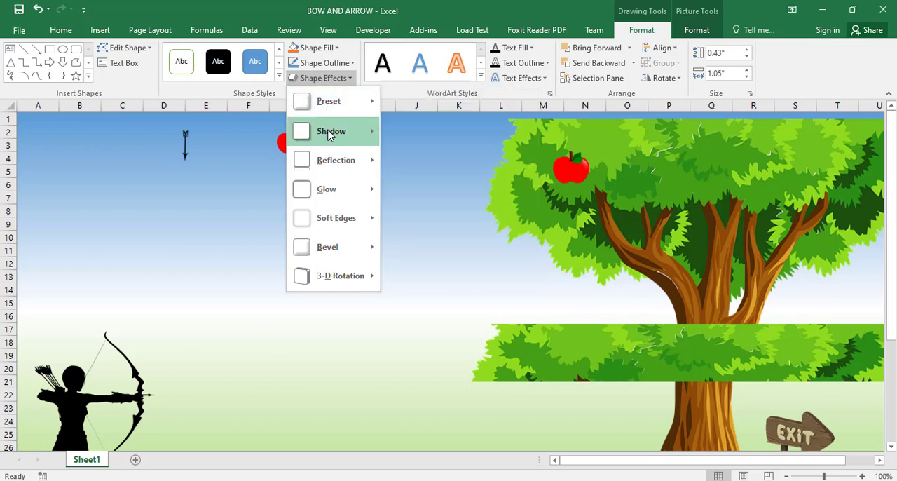
mouse_move(340, 104)
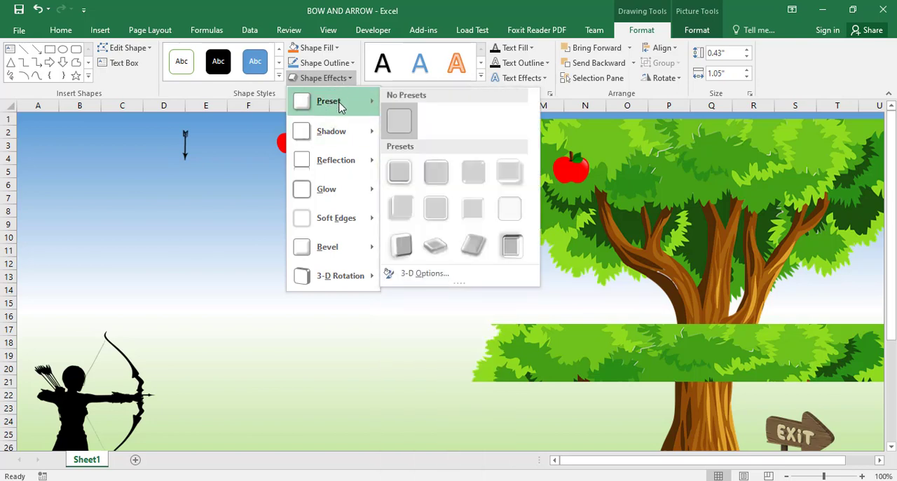
left_click(437, 174)
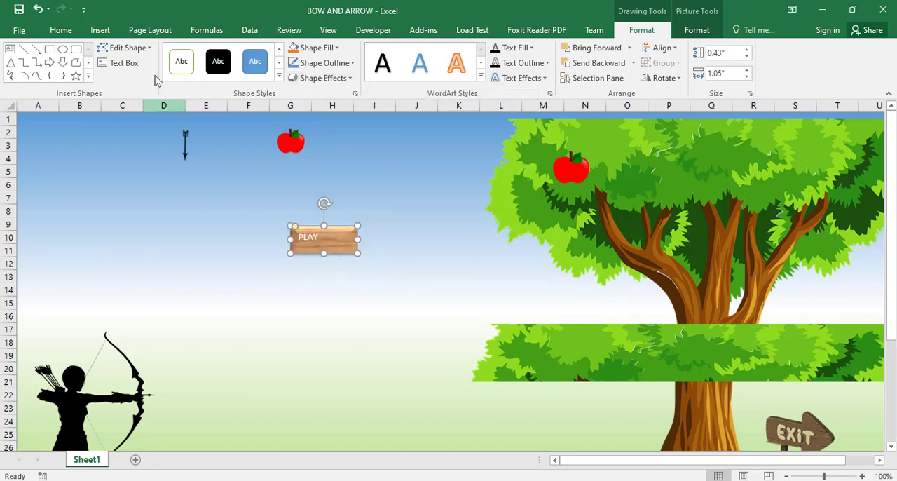
Set the PLAY label's font to Comic Sans MS and make it bold.
left_click(61, 32)
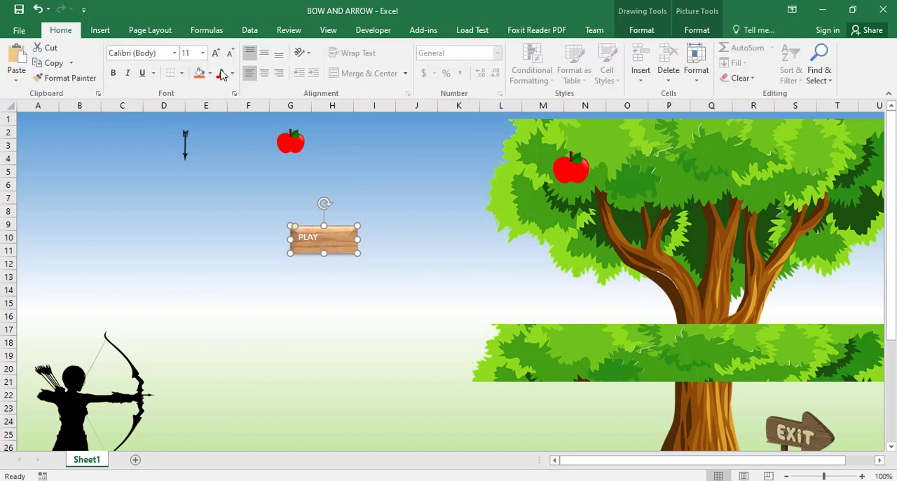
left_click(174, 54)
type("ComO")
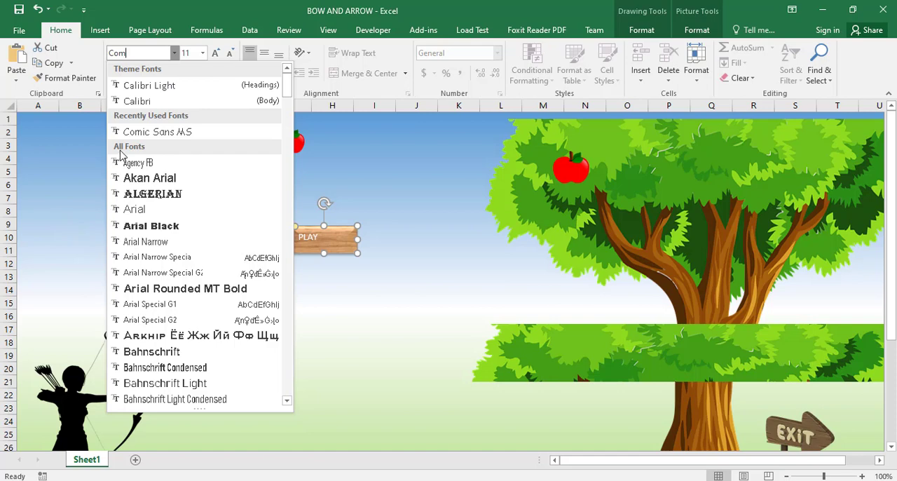
type("ic Sans MS")
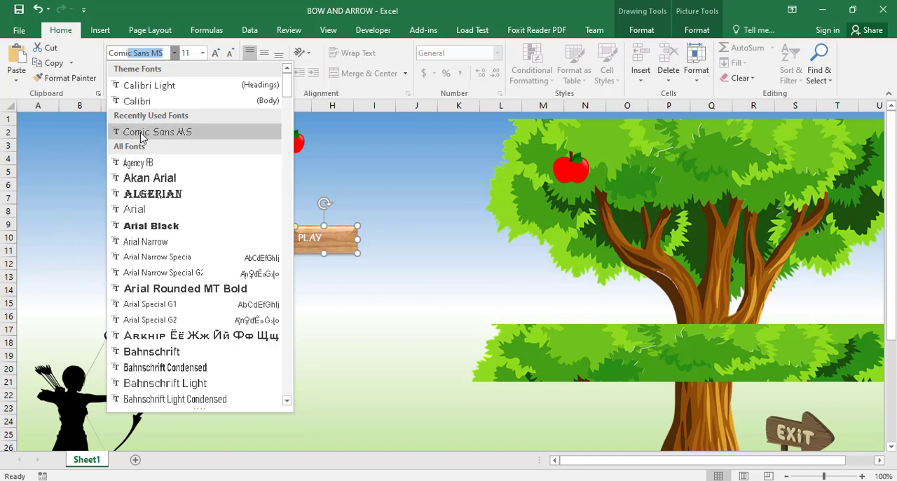
left_click(140, 134)
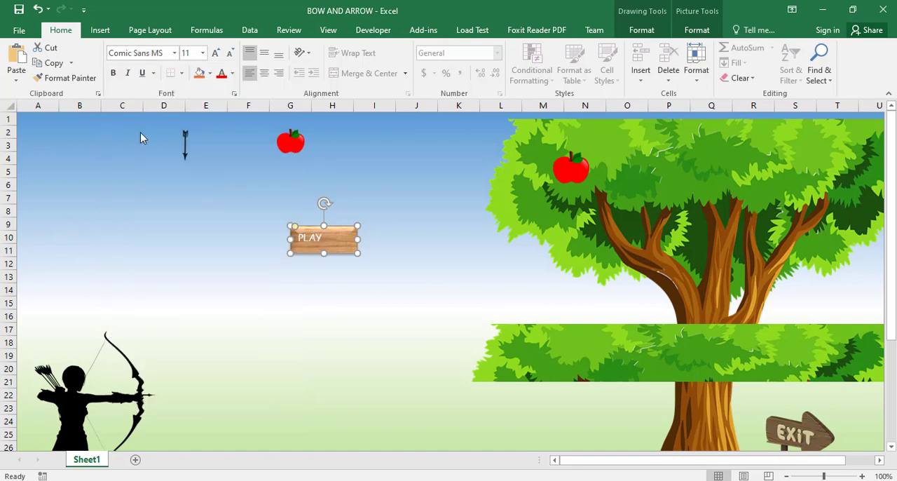
left_click(120, 73)
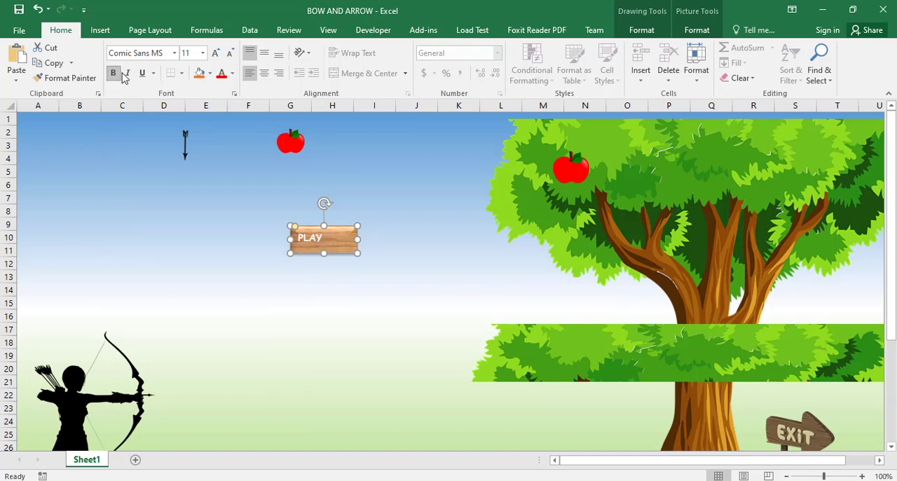
Enlarge the PLAY label to 18 pt and center it horizontally and vertically in its shape.
left_click(216, 55)
left_click(216, 54)
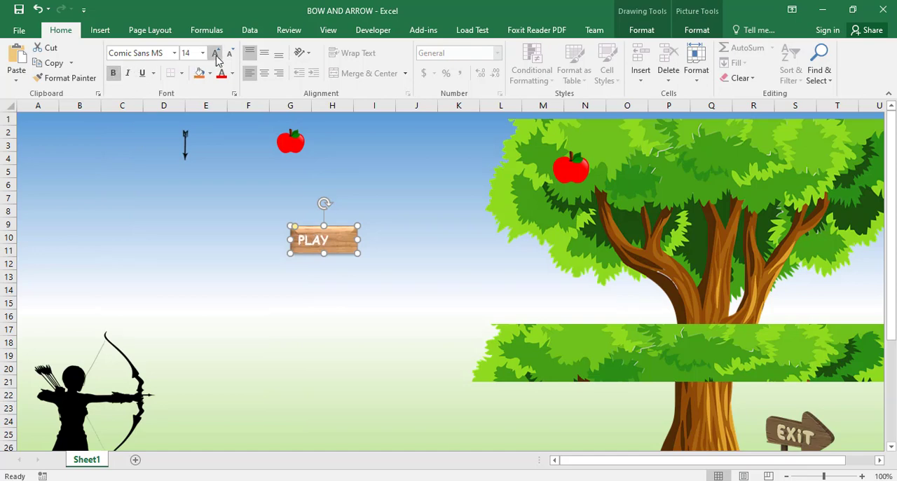
left_click(216, 54)
left_click(216, 55)
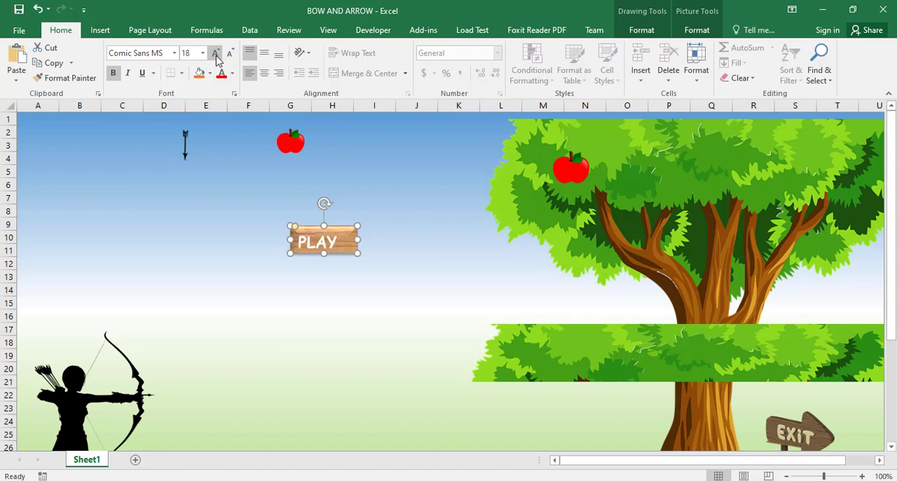
left_click(265, 76)
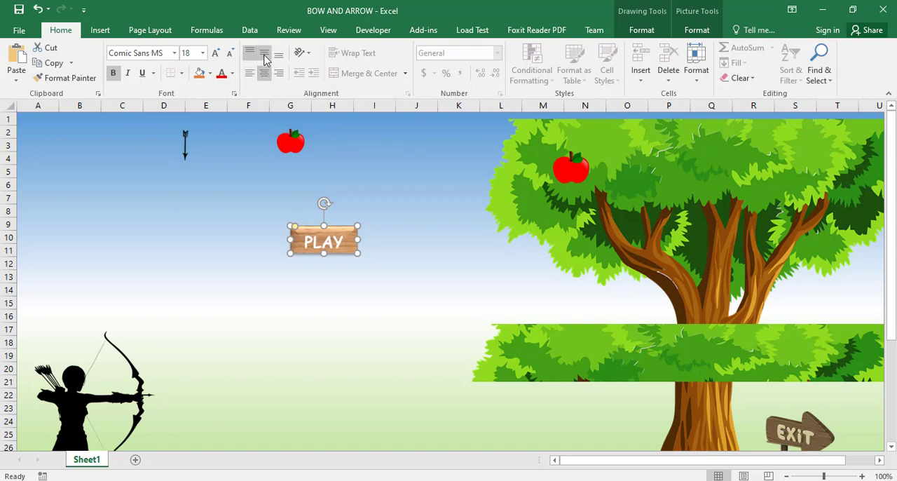
left_click(265, 59)
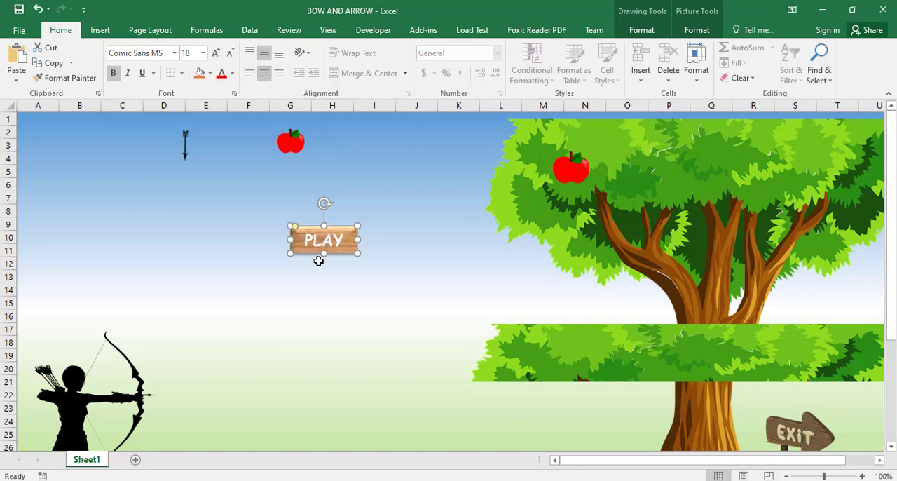
left_click(344, 277)
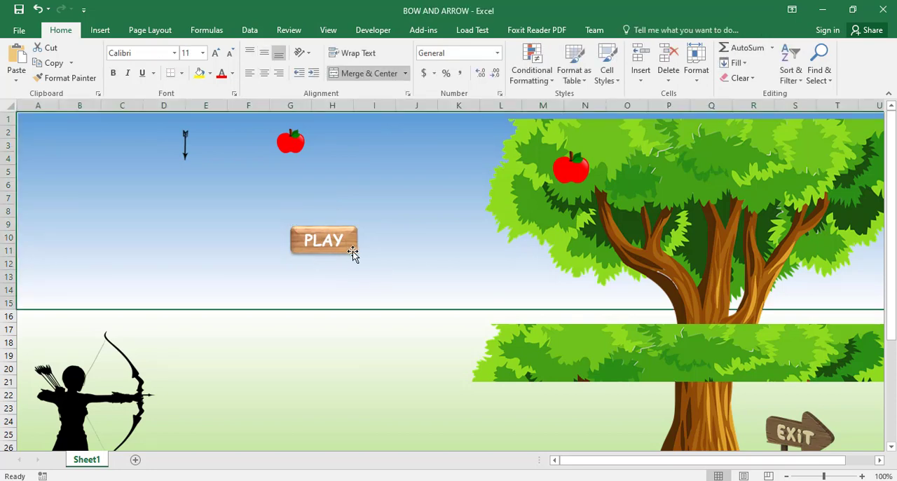
Duplicate the PLAY button three times to get four identical wooden buttons.
right_click(346, 256)
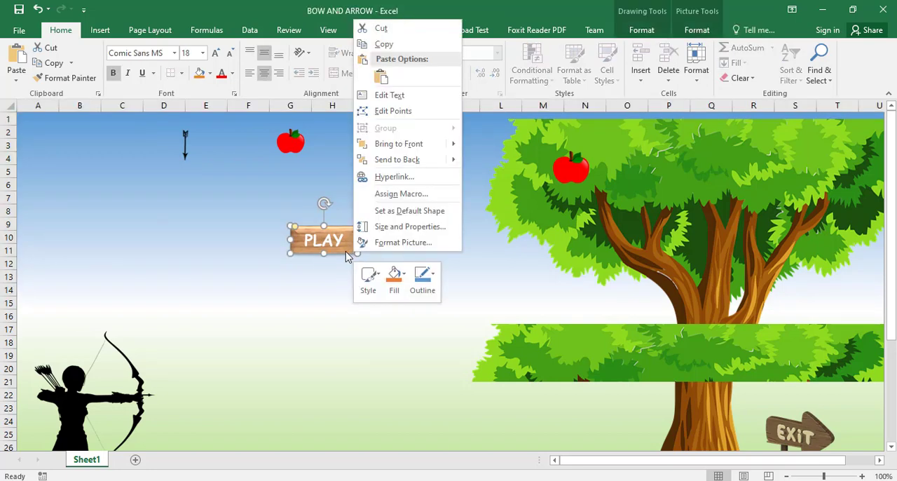
left_click(341, 249)
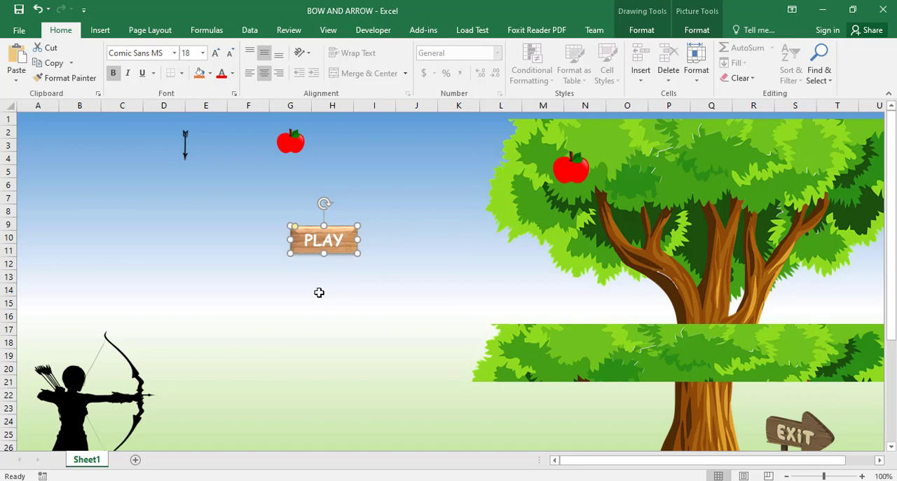
key("ctrl+d")
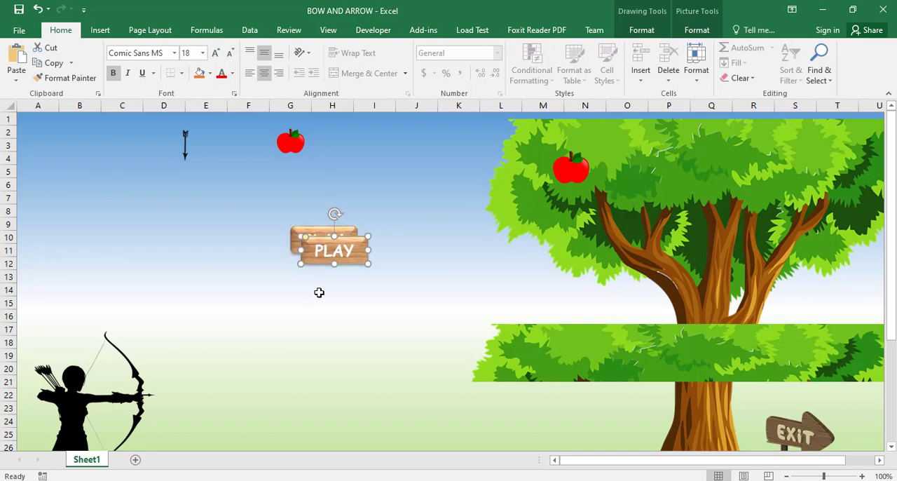
key("ctrl+d")
key("ctrl+d")
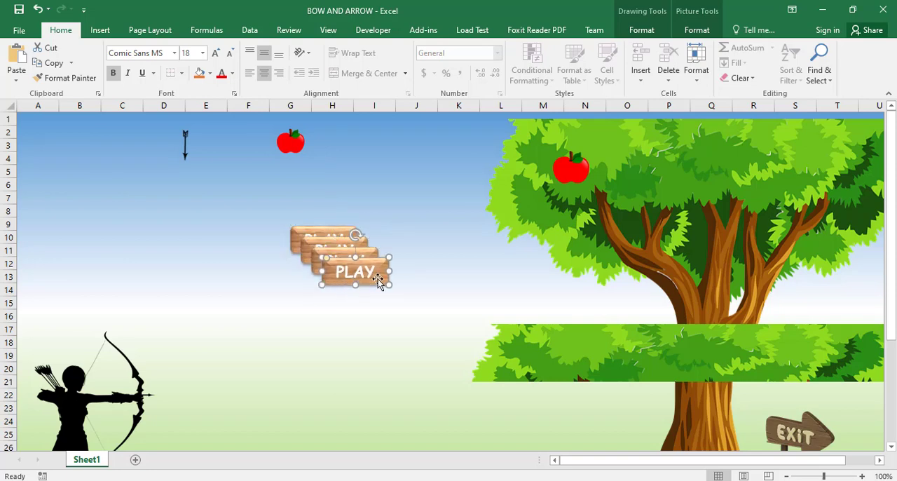
Spread the four PLAY buttons out in a row across columns A–I at about rows 5–8, below the arrow and apple.
left_click_drag(381, 281, 87, 195)
left_click(216, 225)
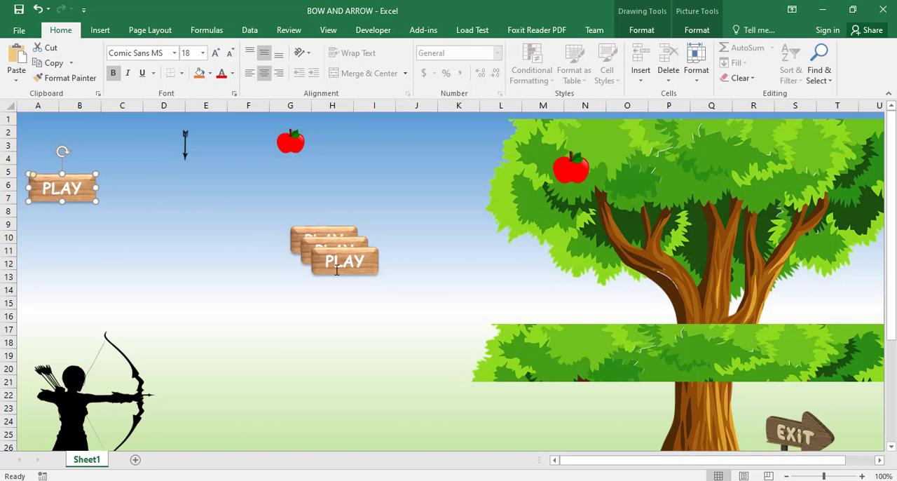
left_click_drag(370, 267, 177, 195)
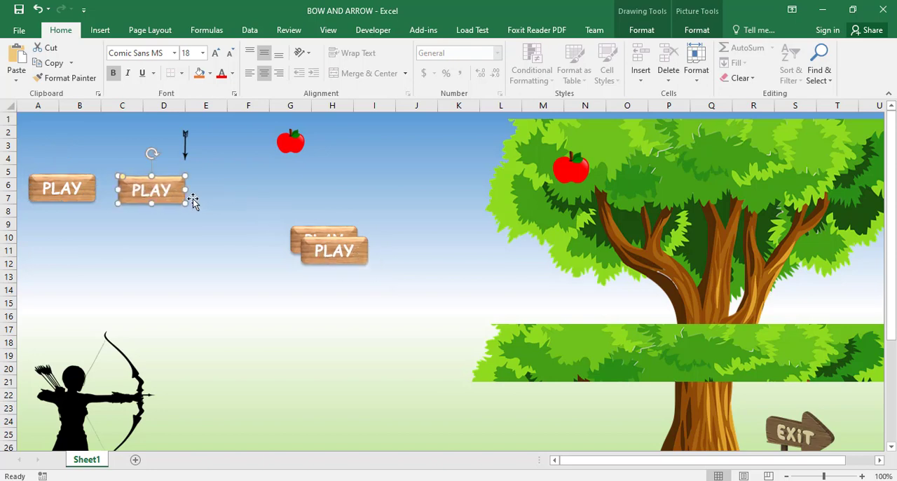
left_click_drag(360, 263, 269, 203)
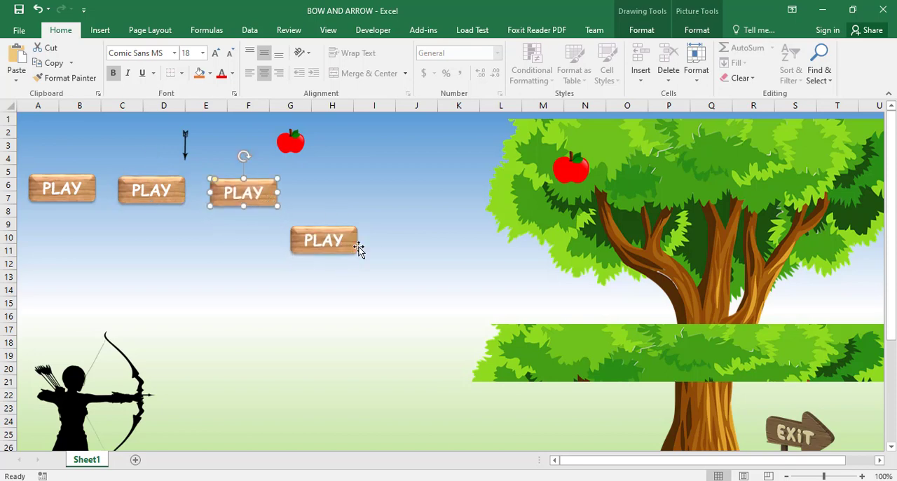
left_click_drag(355, 247, 371, 202)
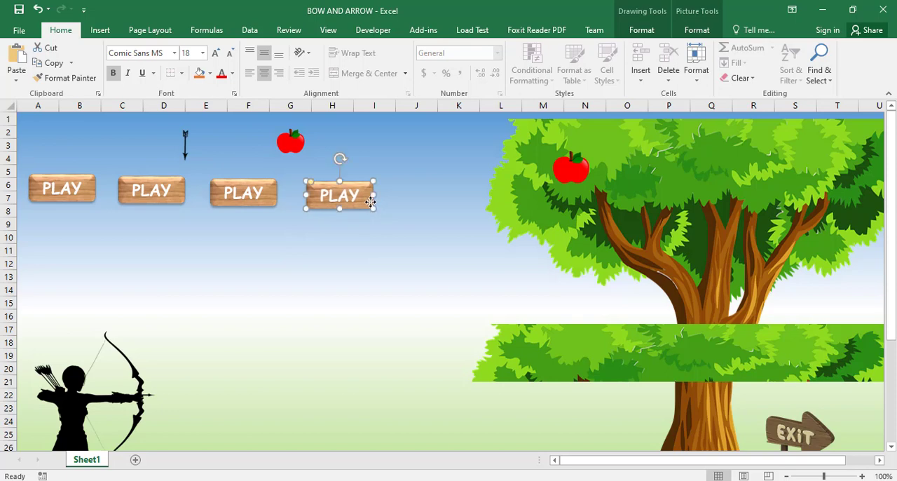